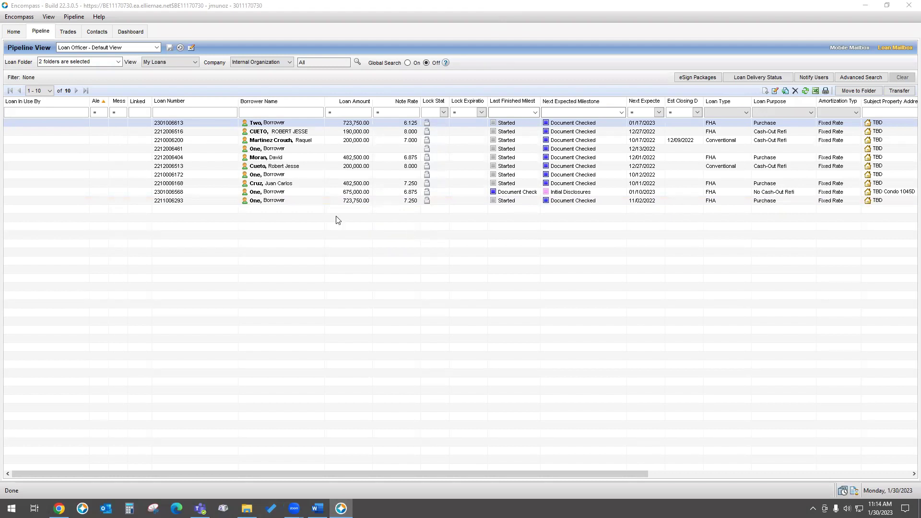
# Step: Open the bottom FHA purchase loan (723,750.00) from the pipeline
pyautogui.click(271, 229)
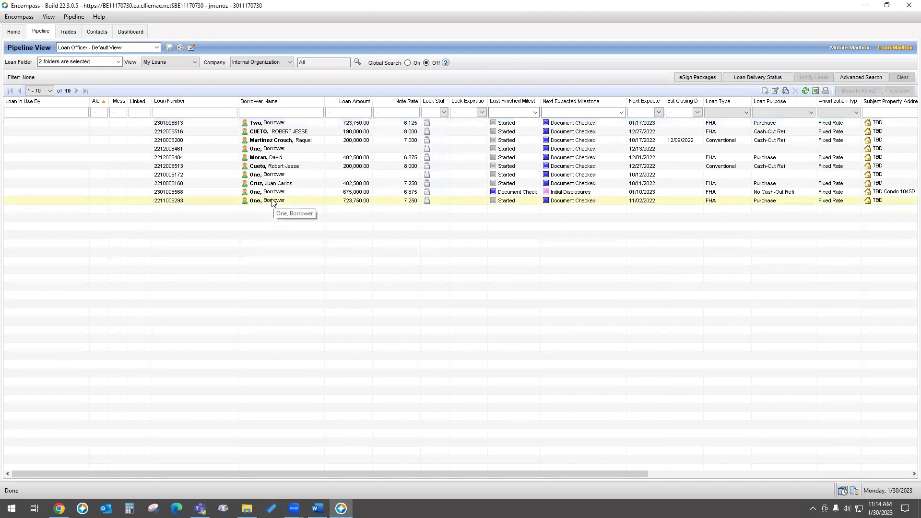
pyautogui.click(267, 201)
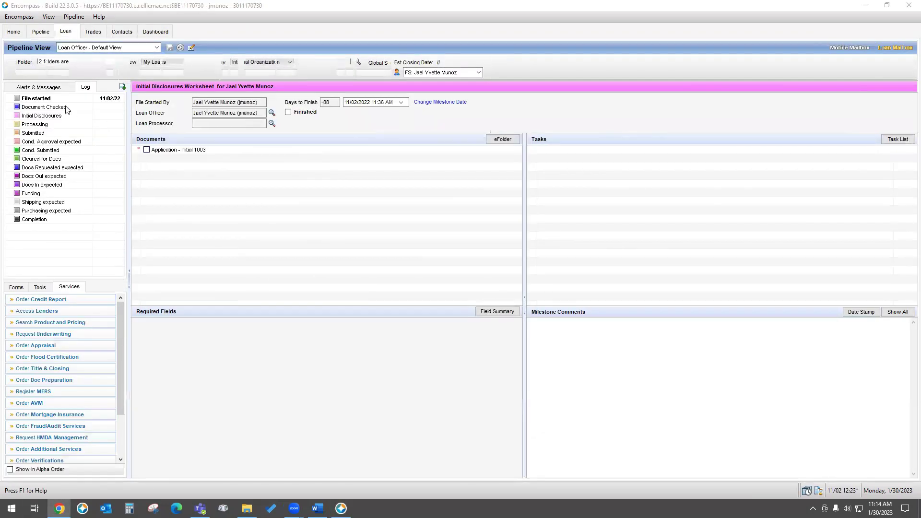
# Step: Open 1003 URLA Part 4 from the full alphabetical forms list and view section 4b's additional loans
pyautogui.click(16, 287)
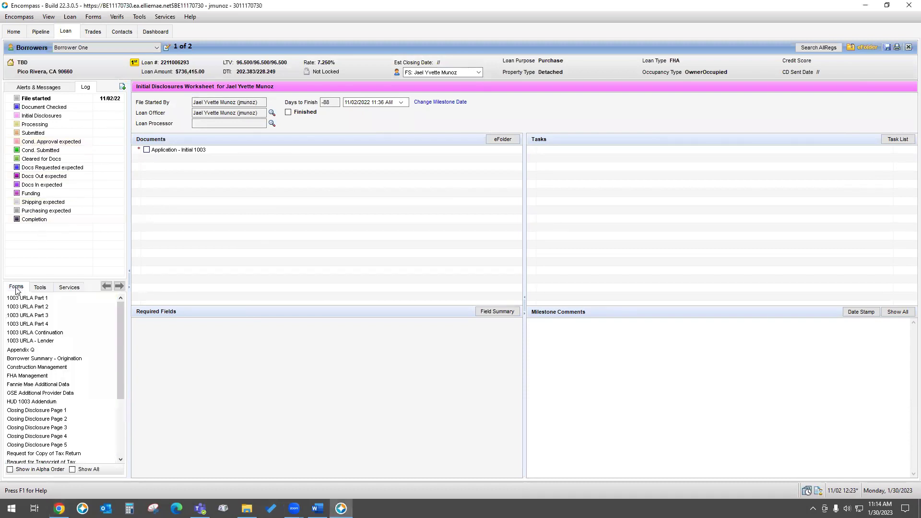
pyautogui.click(10, 469)
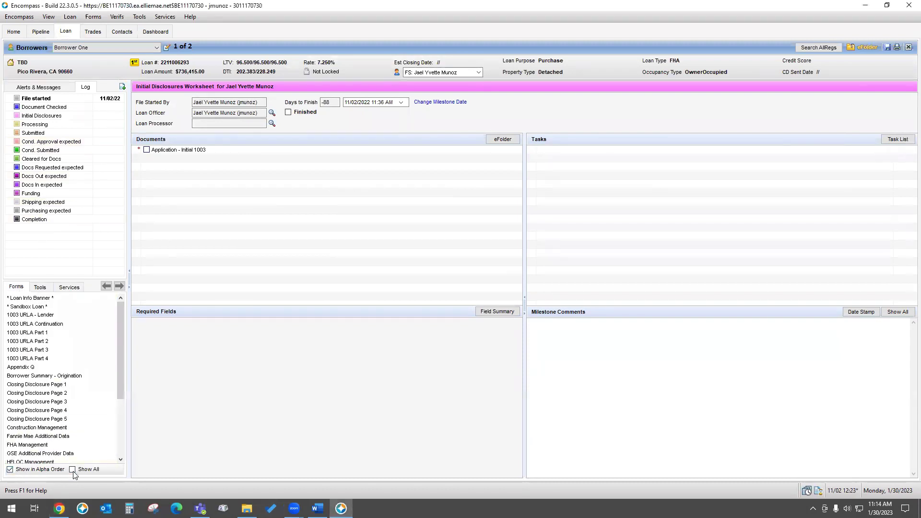
pyautogui.click(66, 406)
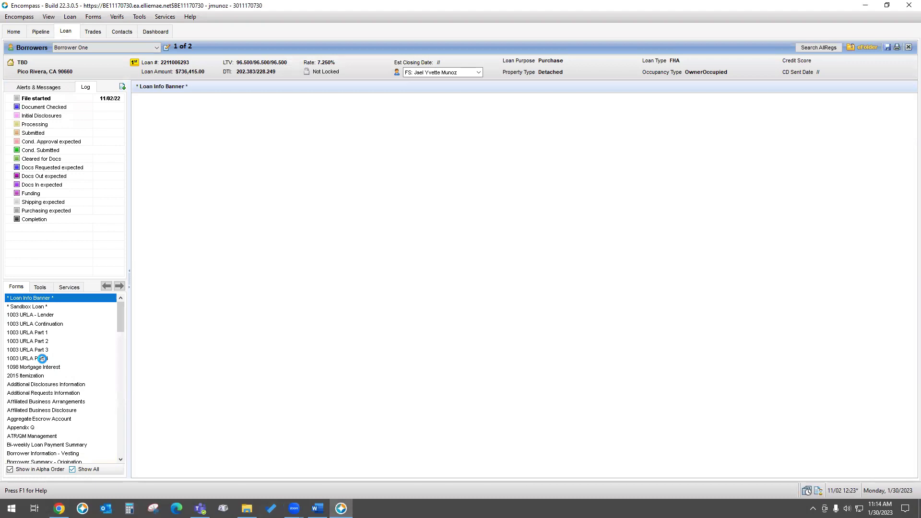
pyautogui.click(41, 358)
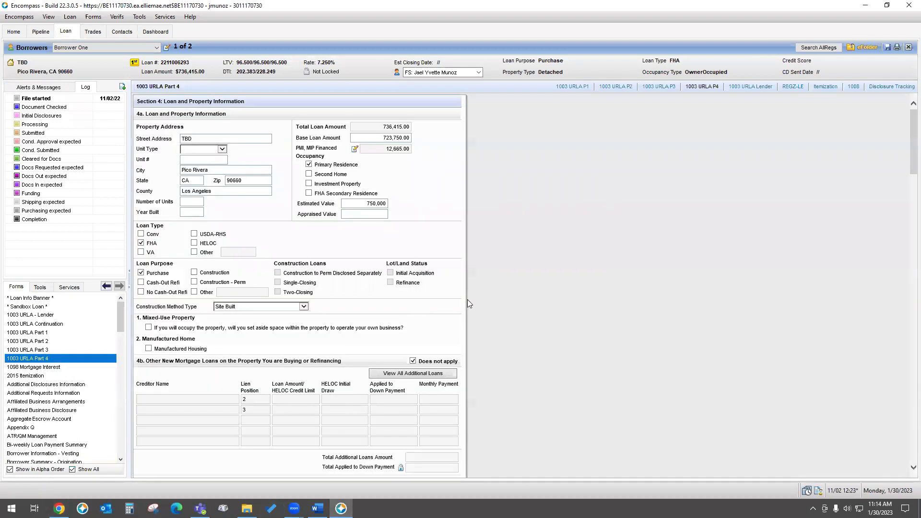
pyautogui.scroll(-3, 468, 311)
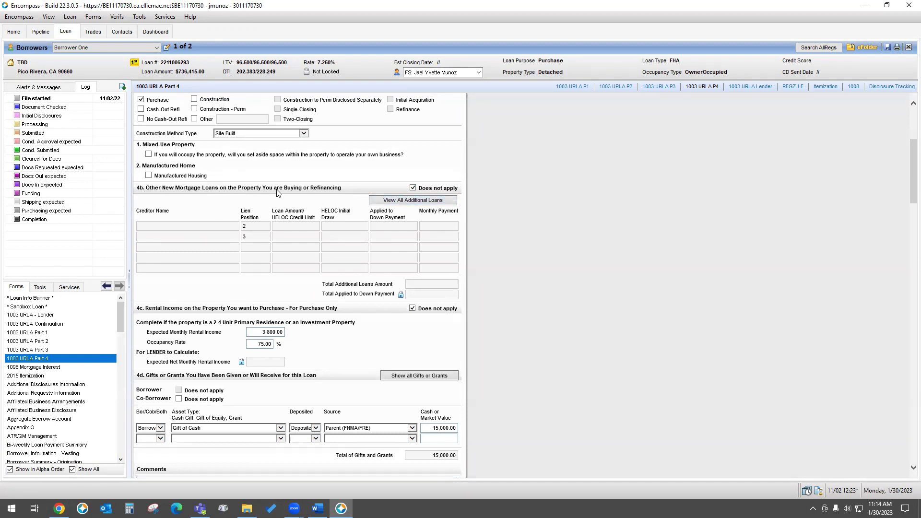
pyautogui.click(391, 201)
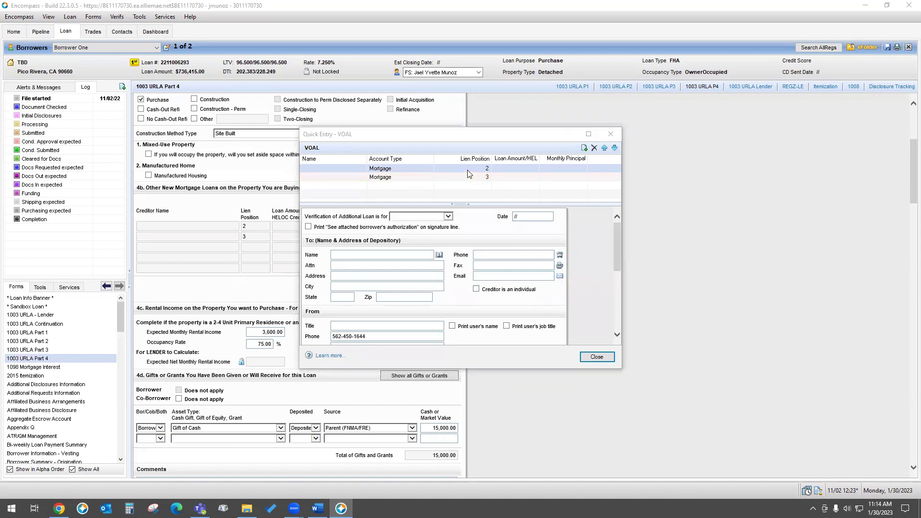
# Step: Delete the lien 2 and lien 3 mortgage records, then add a new blank VOAL record
pyautogui.click(594, 147)
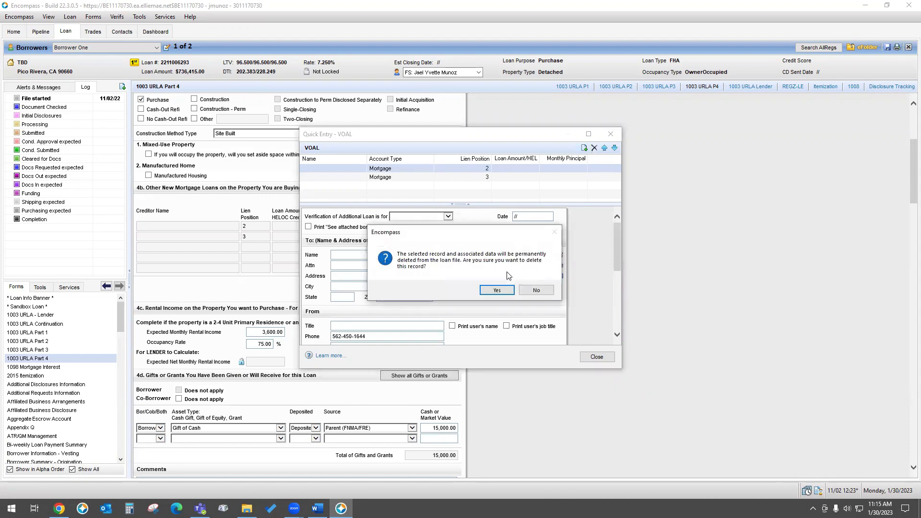
pyautogui.click(499, 290)
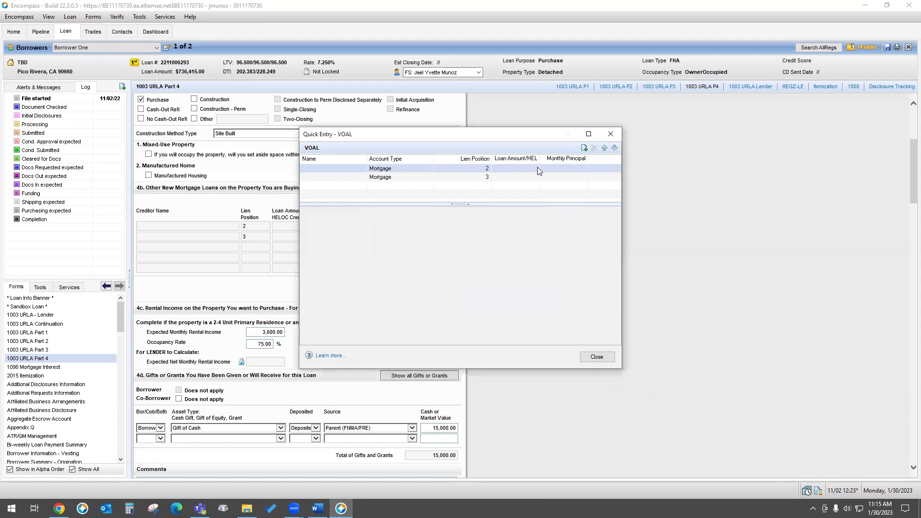
pyautogui.click(594, 147)
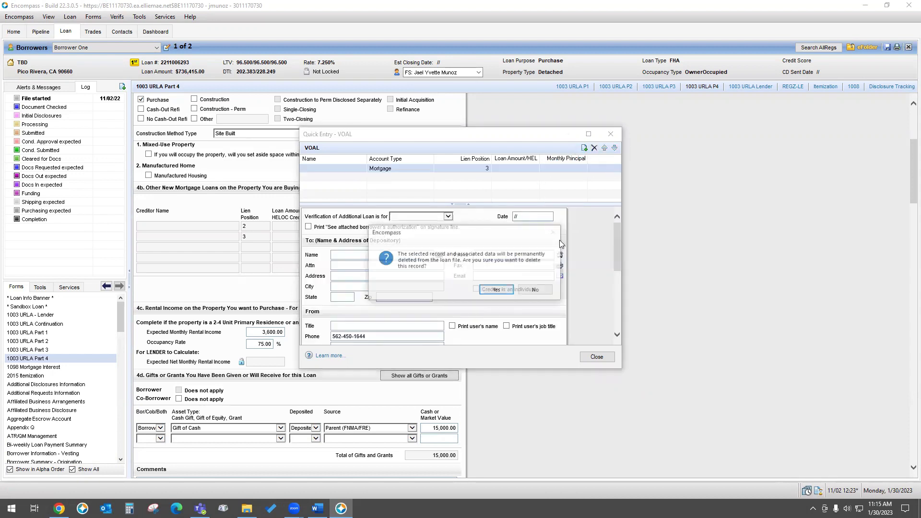
pyautogui.click(500, 291)
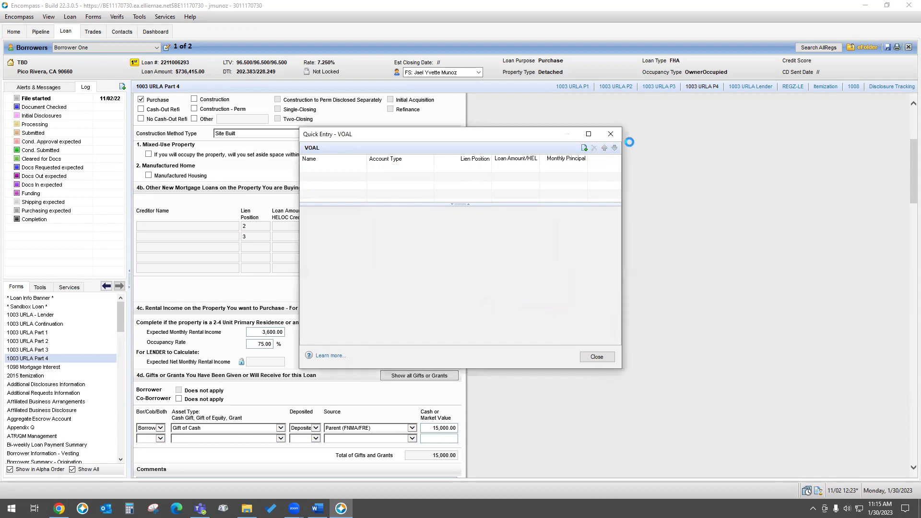
pyautogui.click(583, 148)
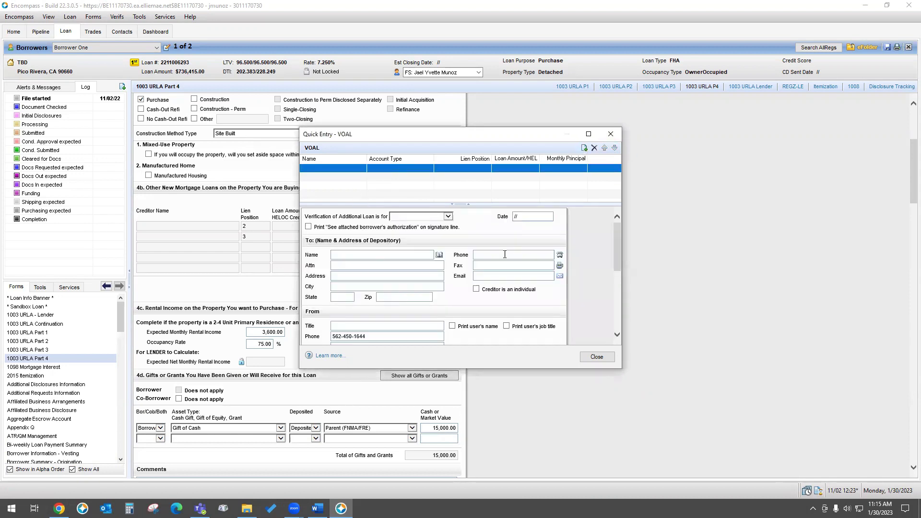
# Step: Set the new record to cover Both borrowers with creditor name CalHFA
pyautogui.click(398, 218)
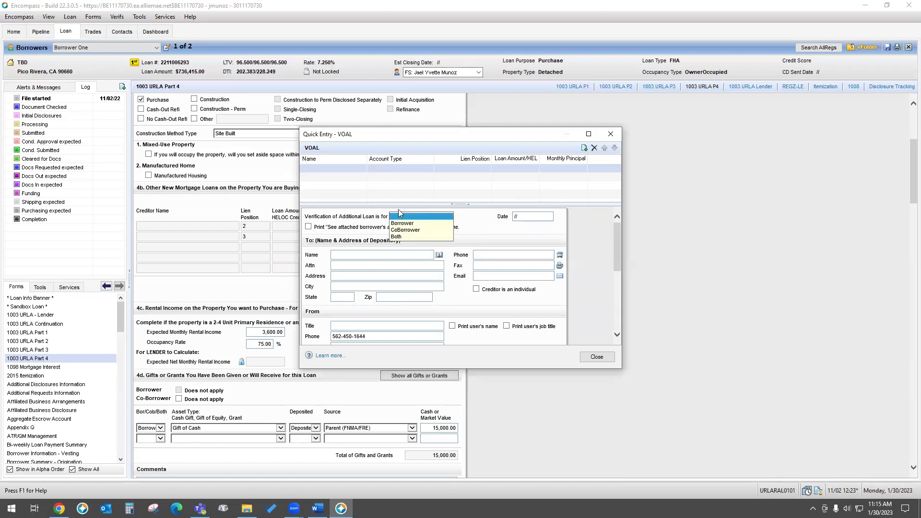
pyautogui.click(404, 237)
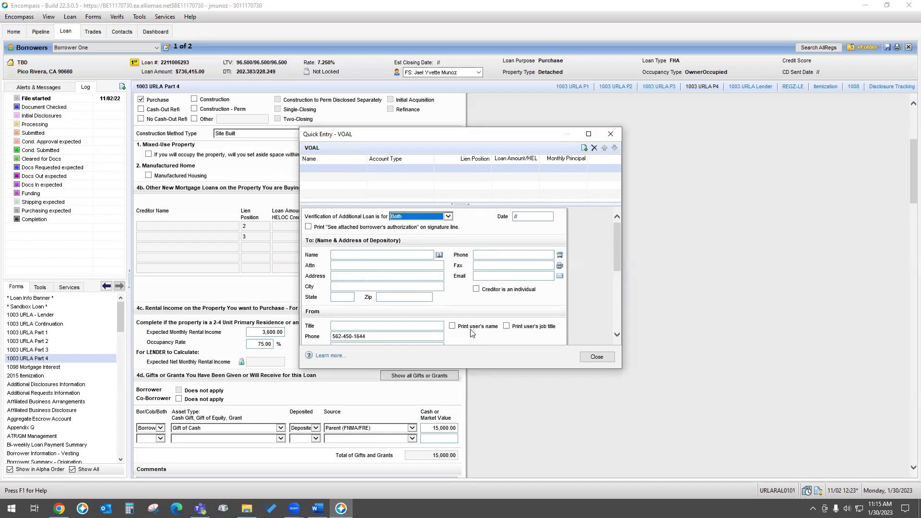
pyautogui.click(394, 255)
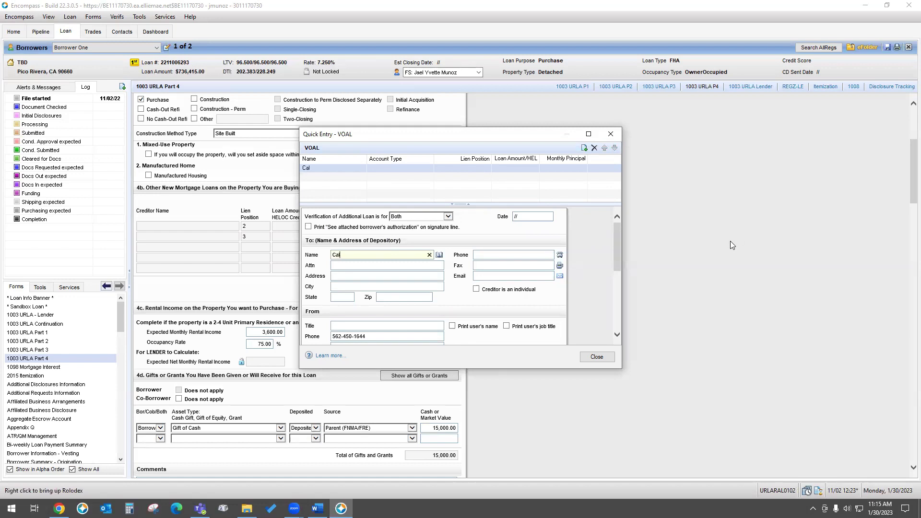
# Step: Set the account type to Mortgage and the lien position to 2
pyautogui.scroll(-5, 514, 249)
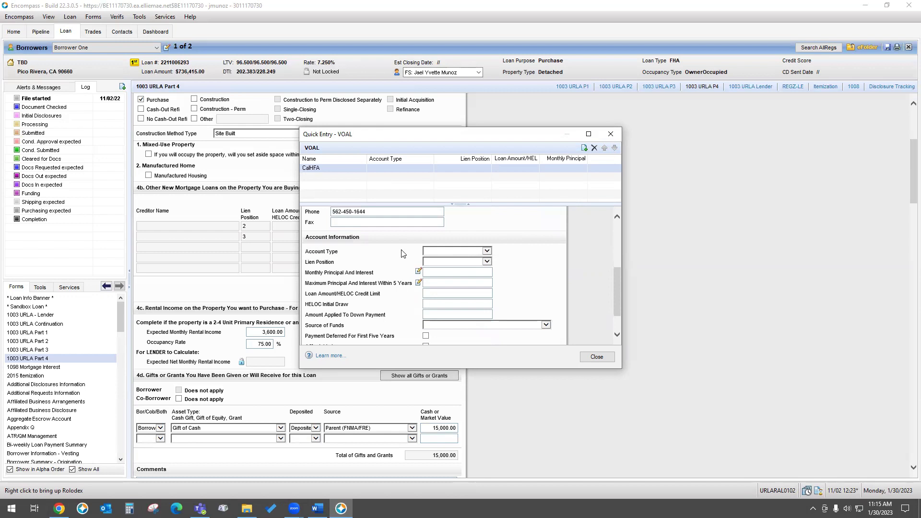
pyautogui.click(429, 253)
pyautogui.click(432, 255)
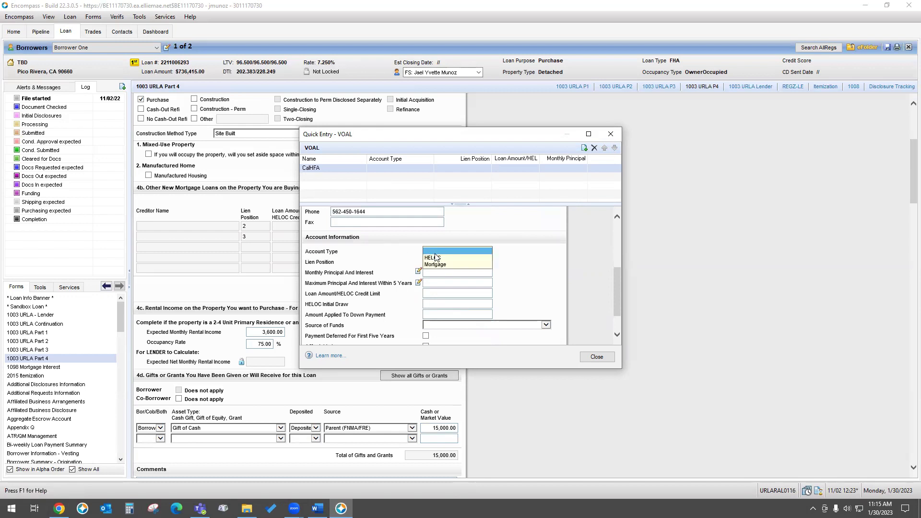
pyautogui.click(435, 263)
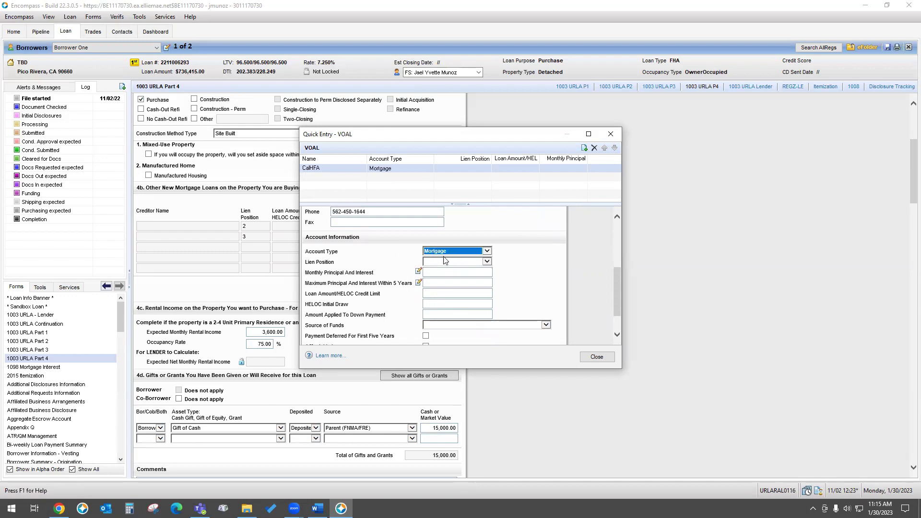
pyautogui.click(445, 263)
pyautogui.click(444, 275)
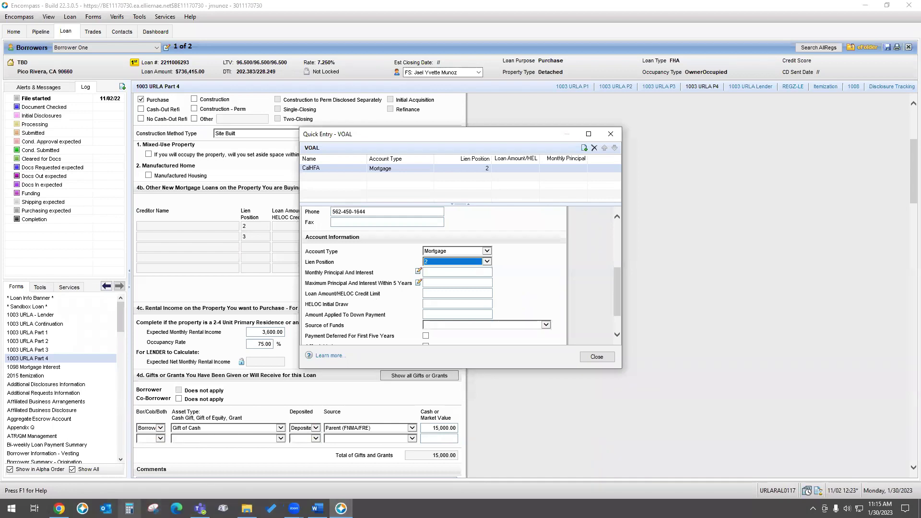
# Step: Calculate 3.5% of 500,000 in Calculator, giving 17,500
pyautogui.click(129, 508)
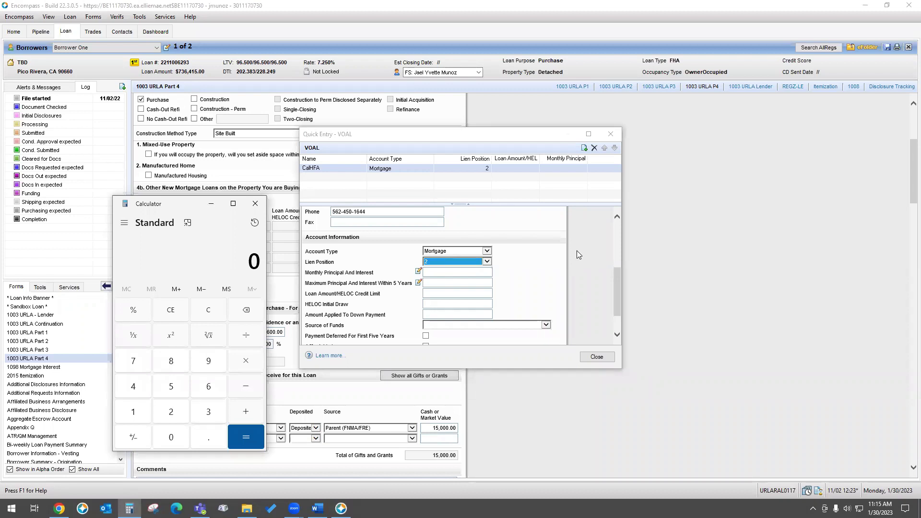
pyautogui.write('5000000')
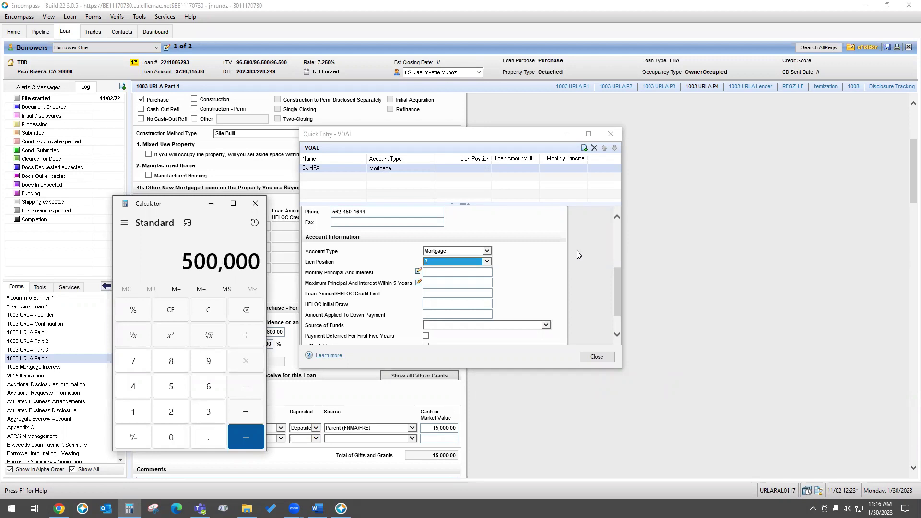
pyautogui.write('*3.5%')
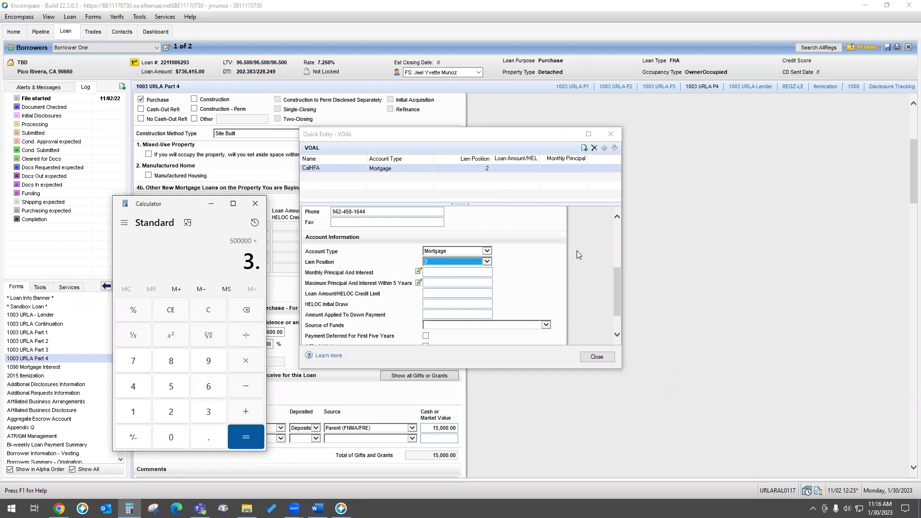
pyautogui.press('Return')
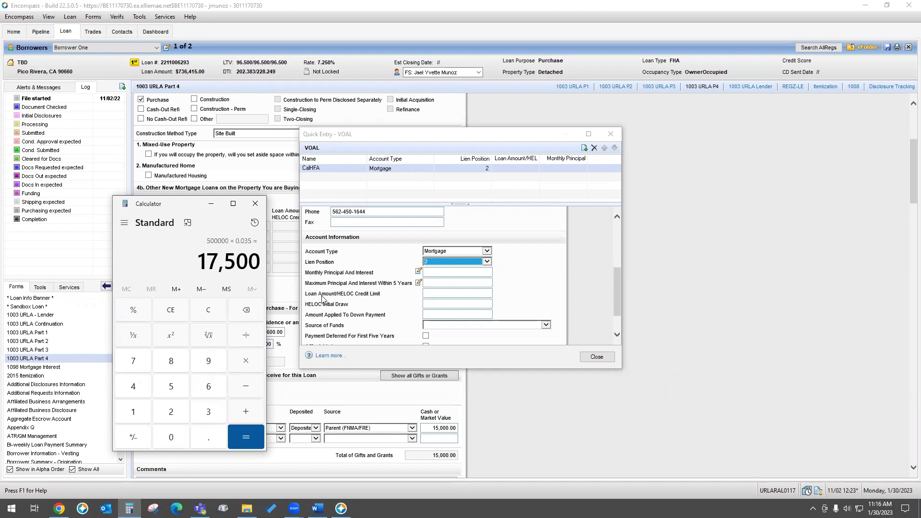
# Step: Enter 17,500 as the CalHFA loan amount
pyautogui.click(446, 294)
pyautogui.write('17500')
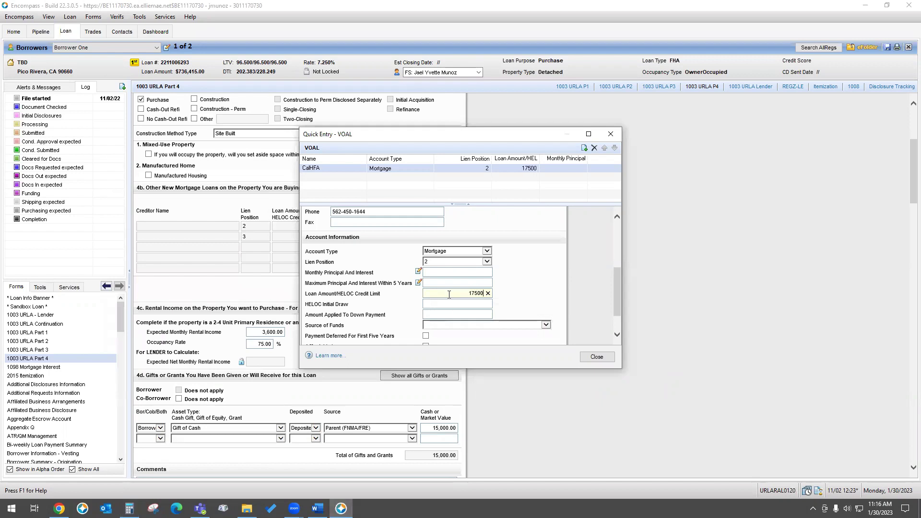
pyautogui.click(486, 304)
# Step: Set the source of funds to Federal Agency (FNMA/FRE)
pyautogui.scroll(-1, 404, 314)
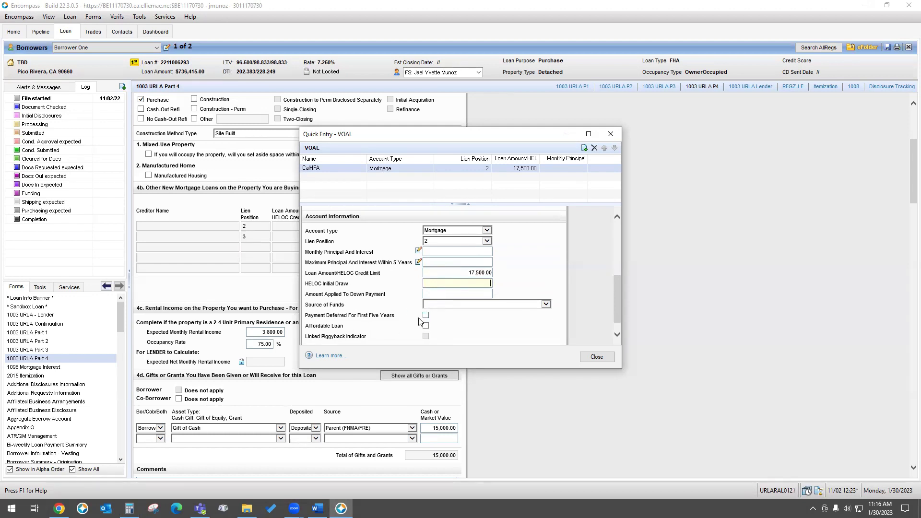
pyautogui.click(461, 305)
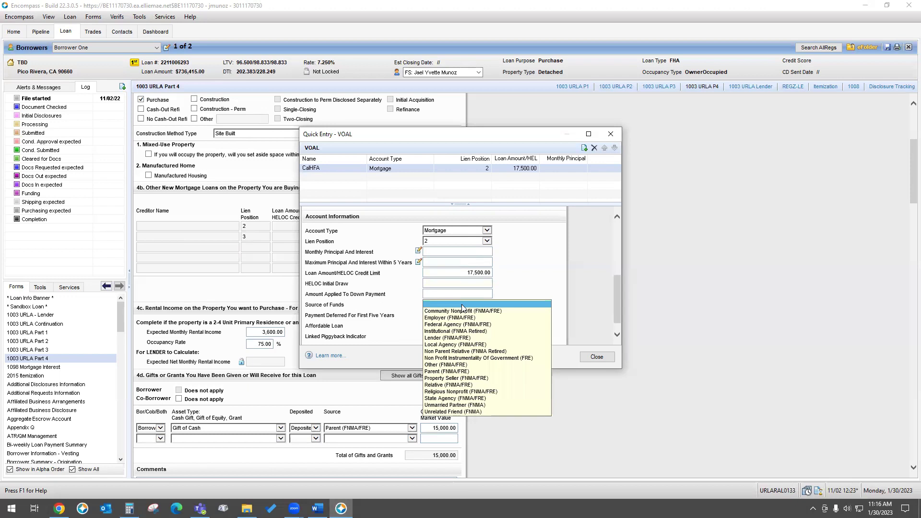
pyautogui.click(490, 325)
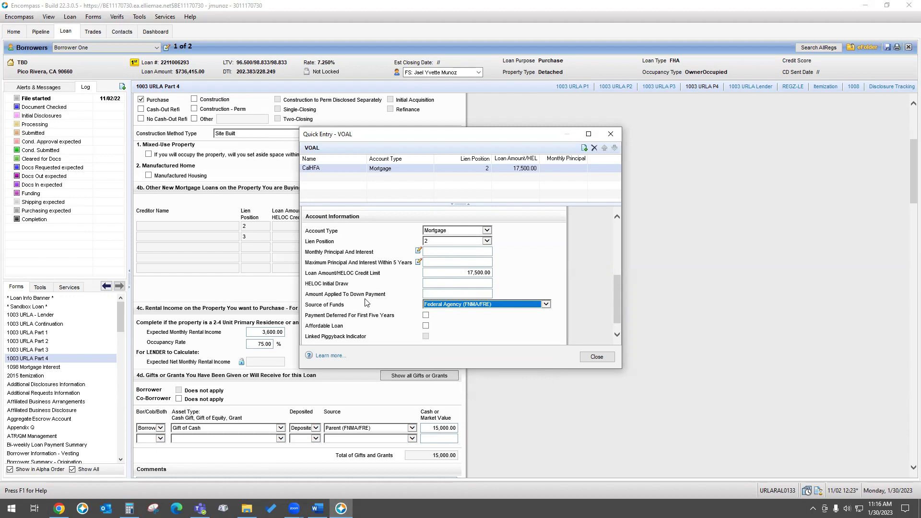
# Step: Apply 17,500.00 to the down payment and review the record
pyautogui.click(489, 294)
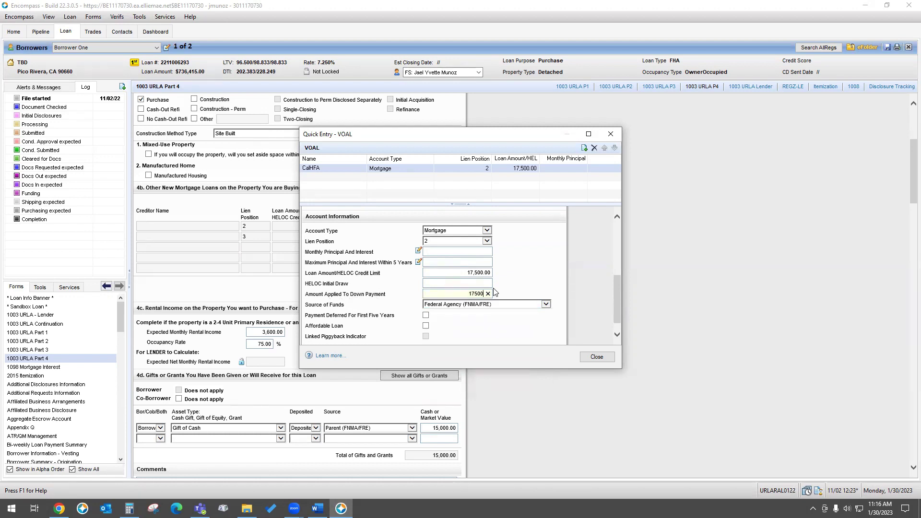
pyautogui.click(484, 282)
pyautogui.scroll(-1, 509, 276)
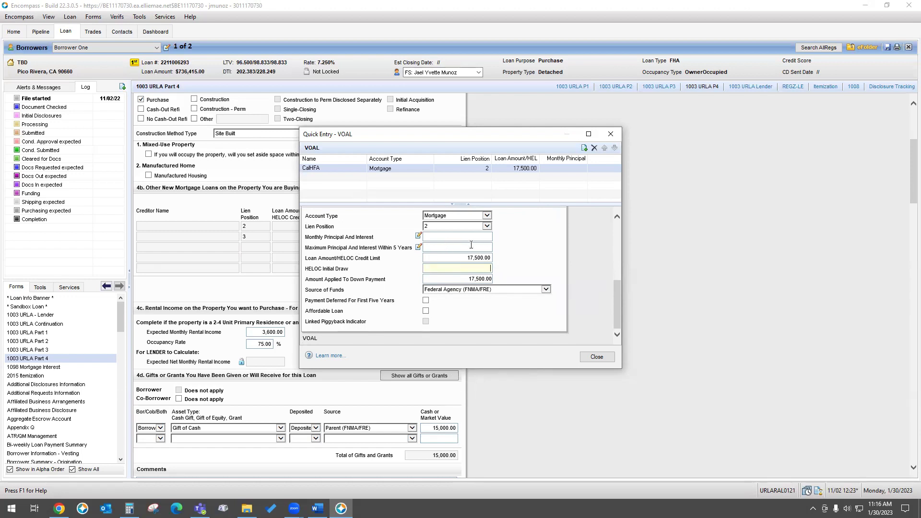
pyautogui.scroll(1, 488, 248)
pyautogui.scroll(-1, 364, 286)
pyautogui.scroll(2, 432, 281)
pyautogui.scroll(-2, 518, 274)
pyautogui.scroll(1, 466, 244)
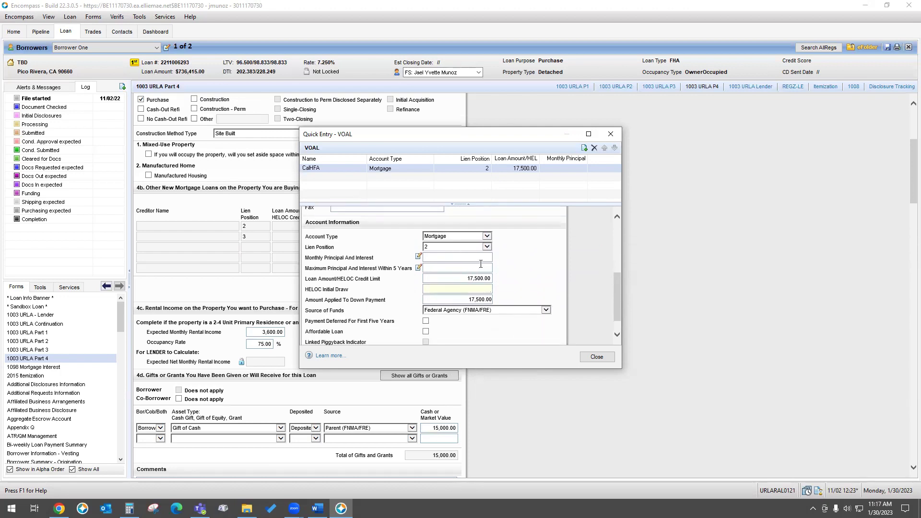
pyautogui.scroll(2, 503, 267)
pyautogui.scroll(-1, 535, 266)
# Step: Add another verification covering Both borrowers with creditor name CalHFA
pyautogui.click(584, 148)
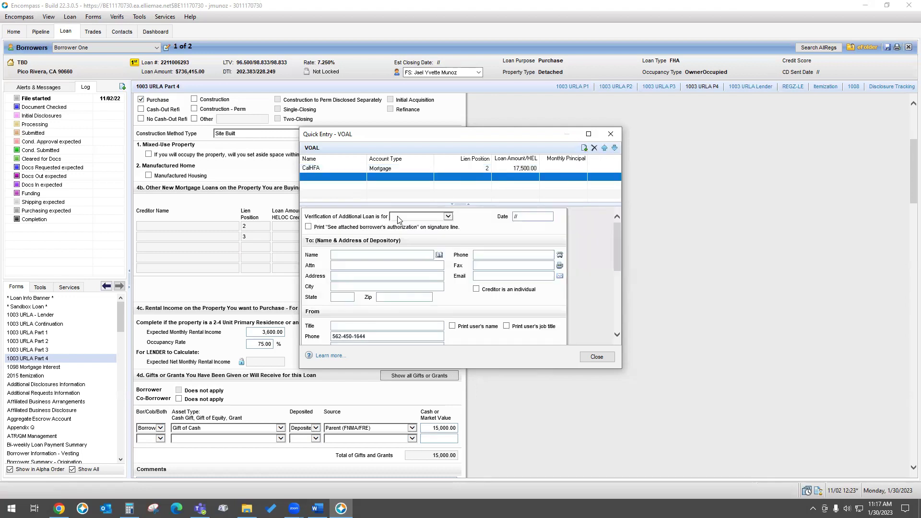
pyautogui.click(398, 217)
pyautogui.click(398, 236)
pyautogui.click(400, 219)
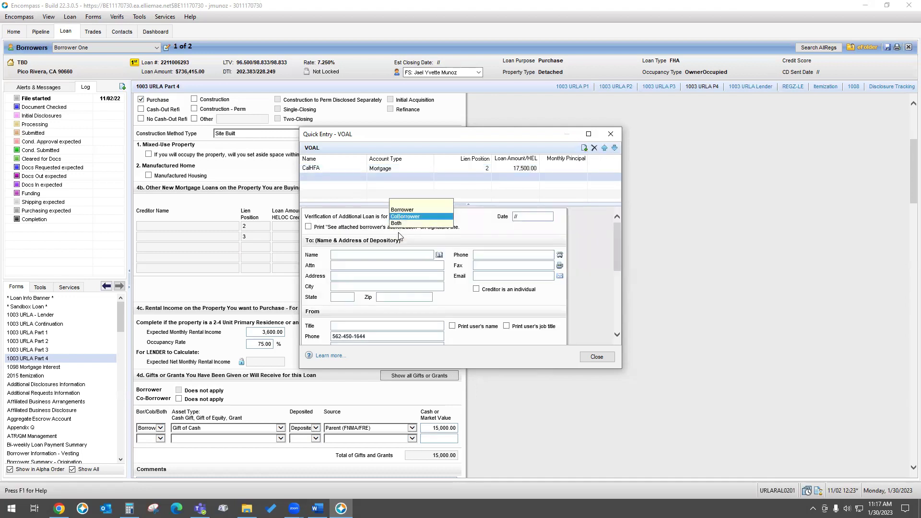
pyautogui.click(397, 237)
pyautogui.click(382, 256)
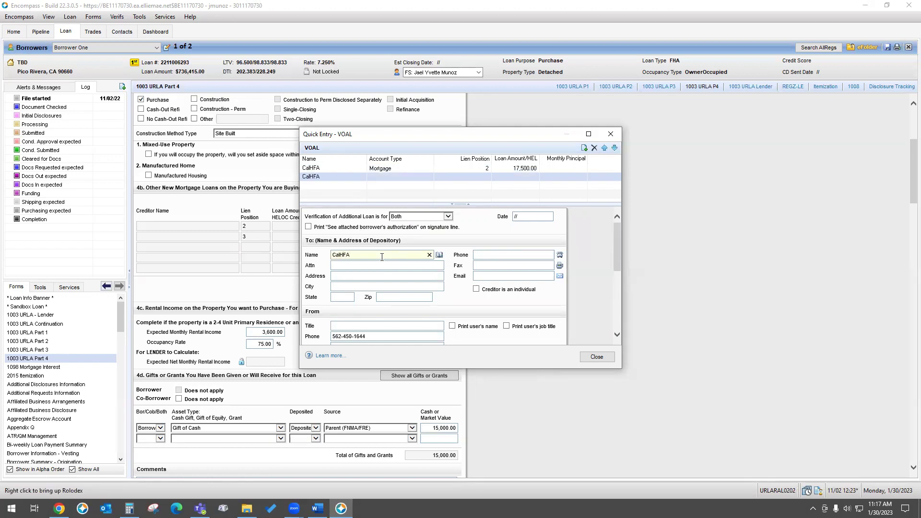
# Step: Set its account type to Mortgage and lien position to 3
pyautogui.scroll(-3, 403, 286)
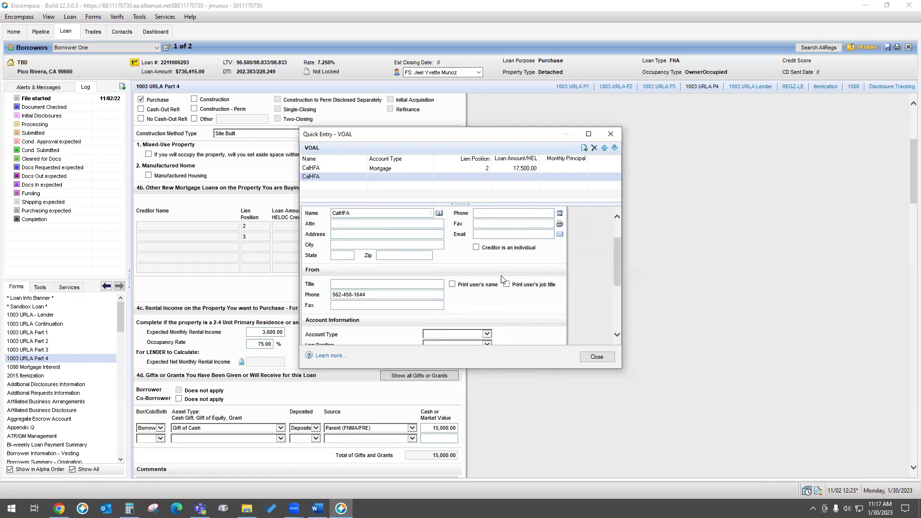
pyautogui.click(437, 292)
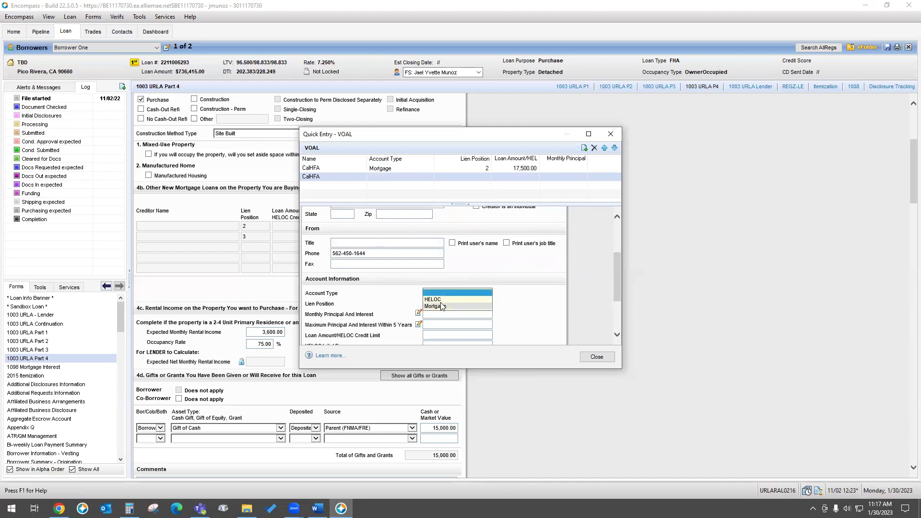
pyautogui.click(442, 307)
pyautogui.click(442, 307)
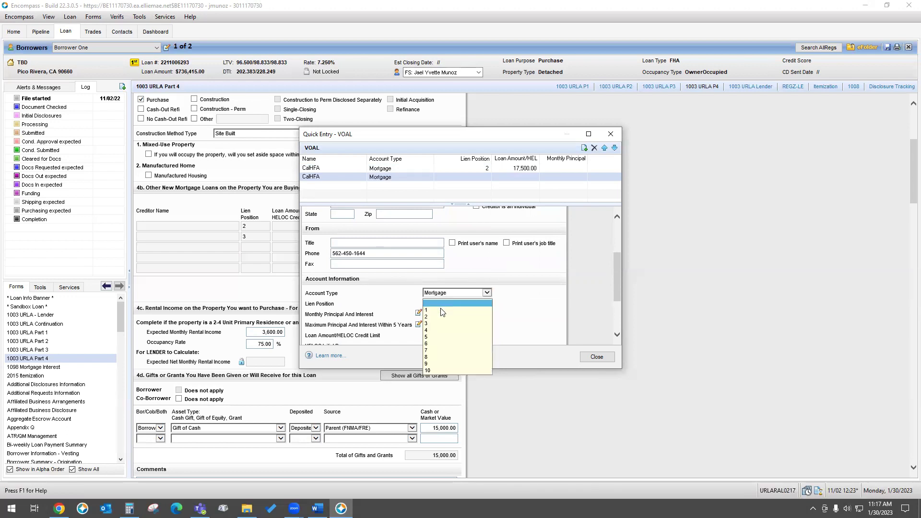
pyautogui.click(545, 316)
pyautogui.scroll(-1, 545, 315)
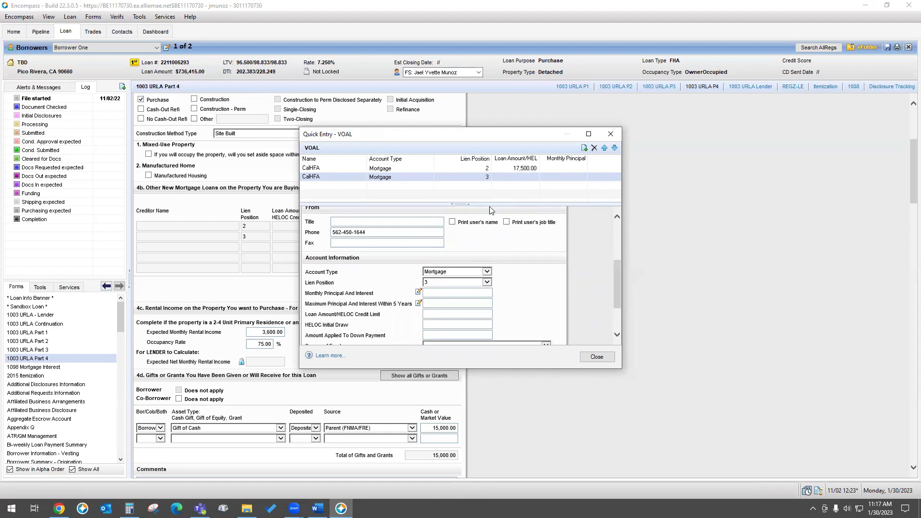
# Step: Calculate 3.5% of 750,000 in Calculator, giving 26,250
pyautogui.click(129, 509)
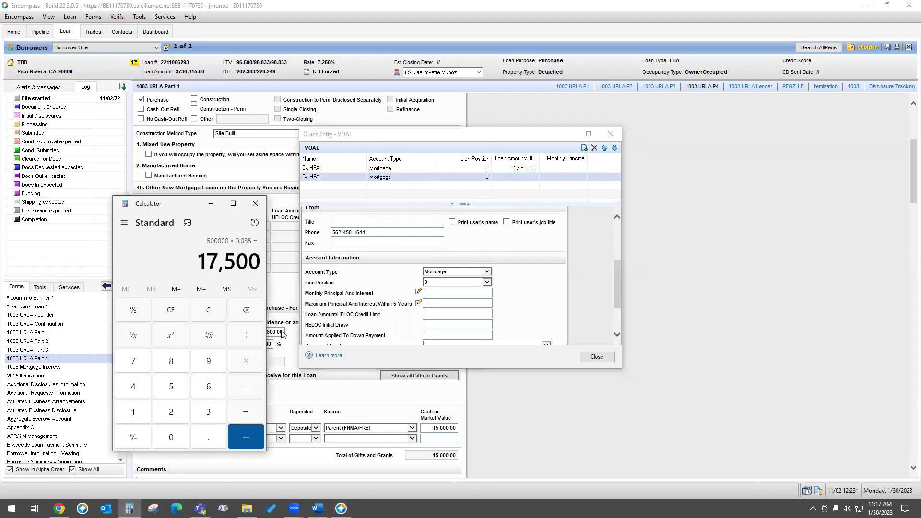
pyautogui.click(208, 314)
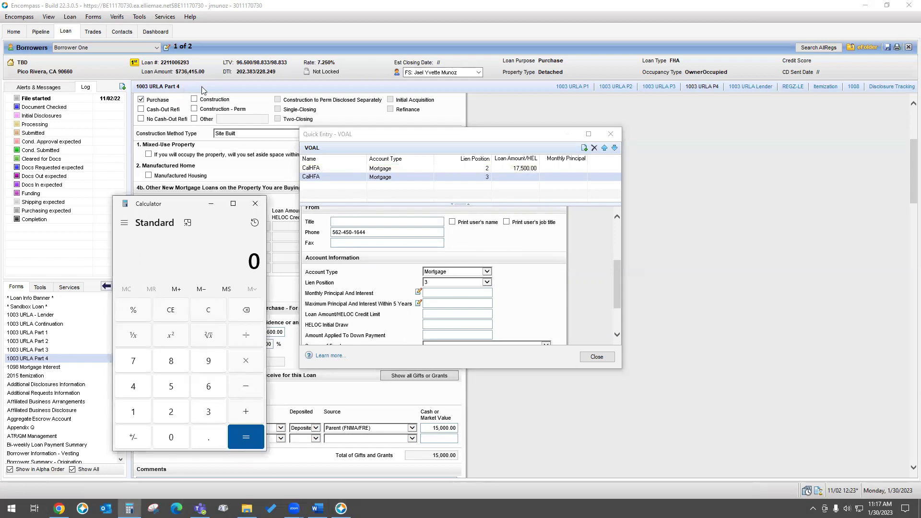
pyautogui.write('5000000')
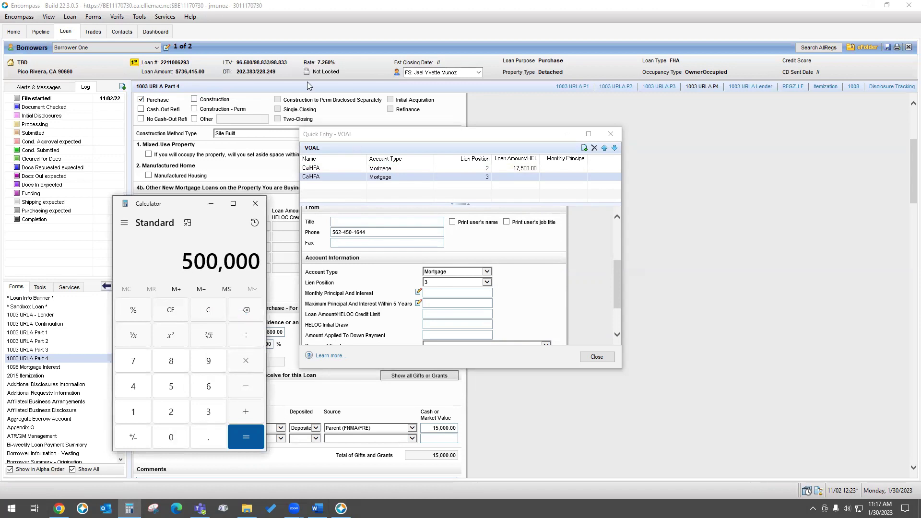
pyautogui.click(210, 316)
pyautogui.write('750000')
pyautogui.press('*')
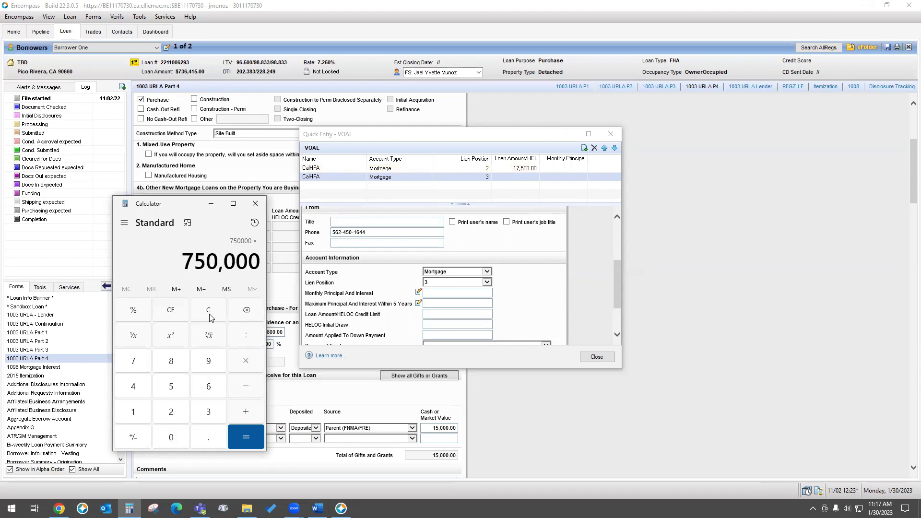
pyautogui.write('3.5')
pyautogui.press('%')
pyautogui.press('Return')
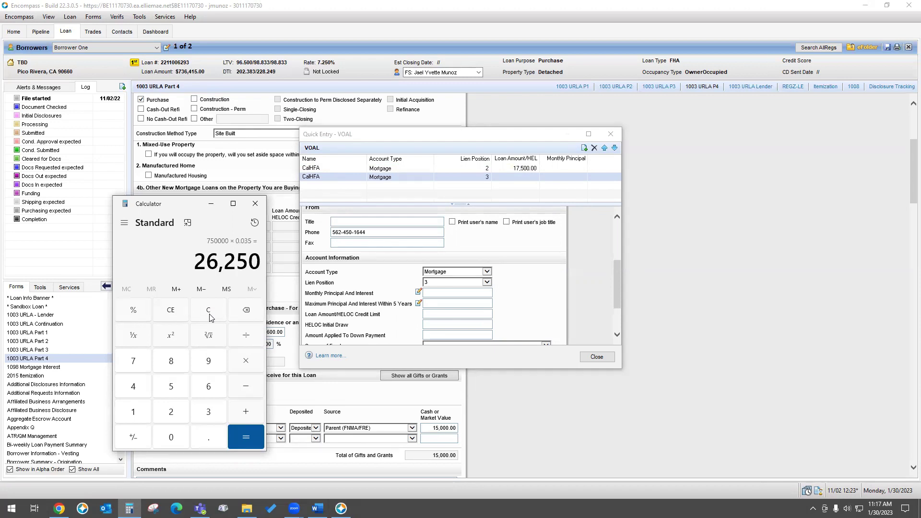
# Step: Change the lien-2 CalHFA record's loan amount and down-payment amount to 26,250.00
pyautogui.click(479, 168)
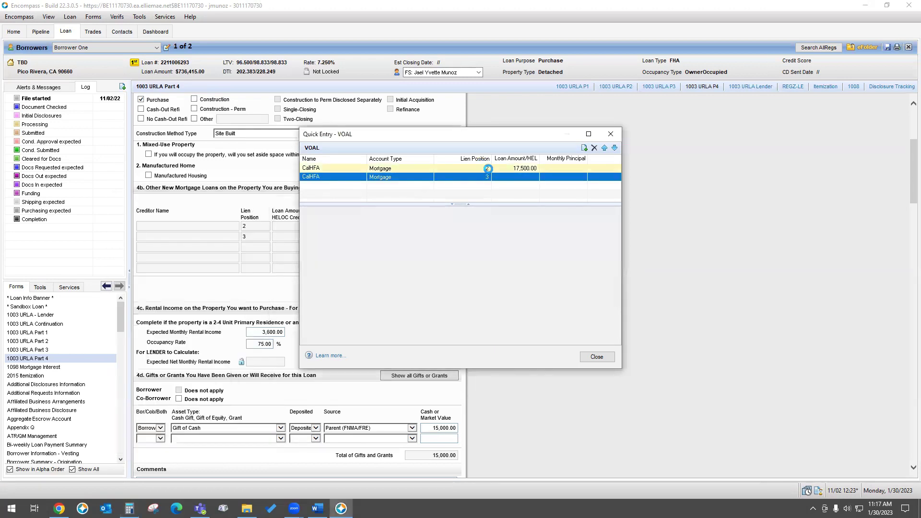
pyautogui.scroll(-1, 552, 280)
pyautogui.click(451, 272)
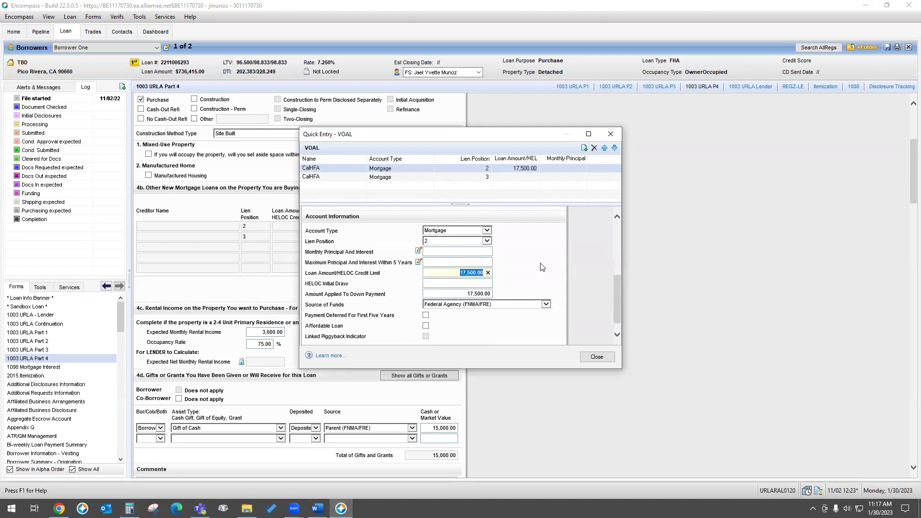
pyautogui.write('26250')
pyautogui.press('Tab')
pyautogui.write('26250')
pyautogui.press('Tab')
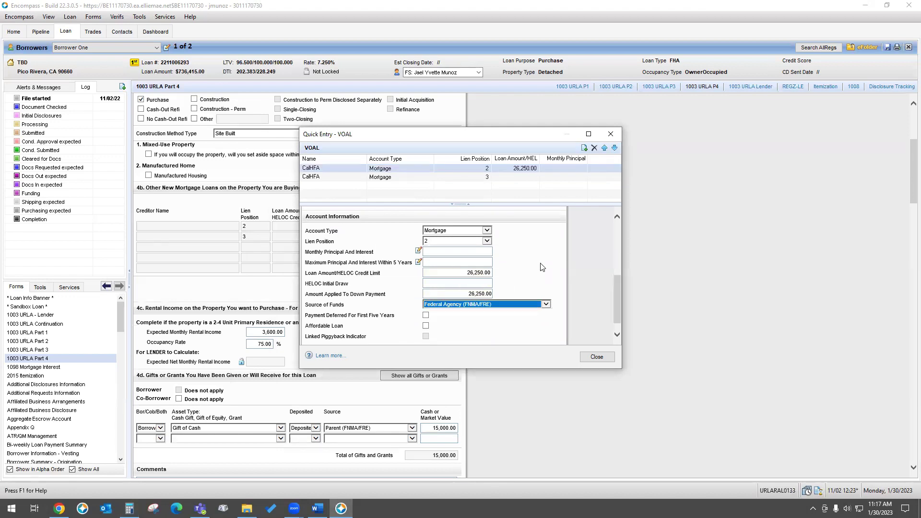
# Step: Show the lien-3 CalHFA record's account information and clear the calculator
pyautogui.click(486, 178)
pyautogui.scroll(-5, 570, 291)
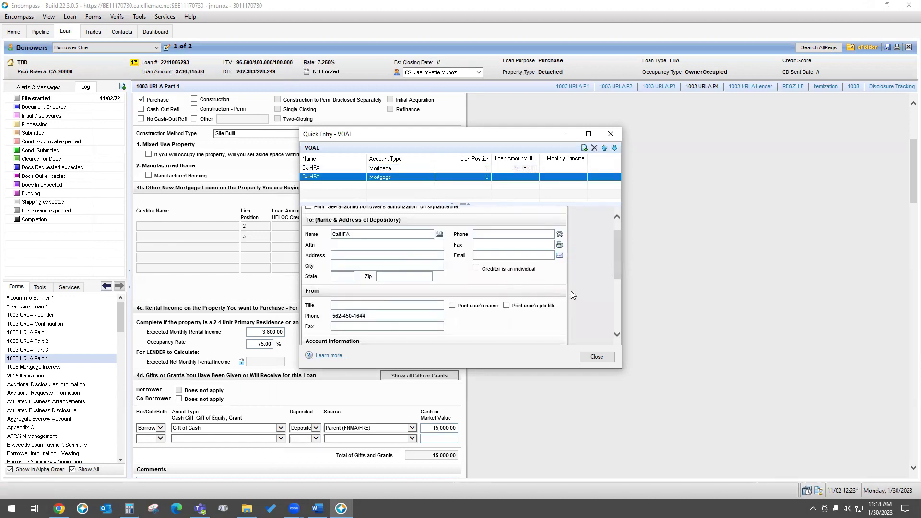
pyautogui.scroll(-1, 598, 286)
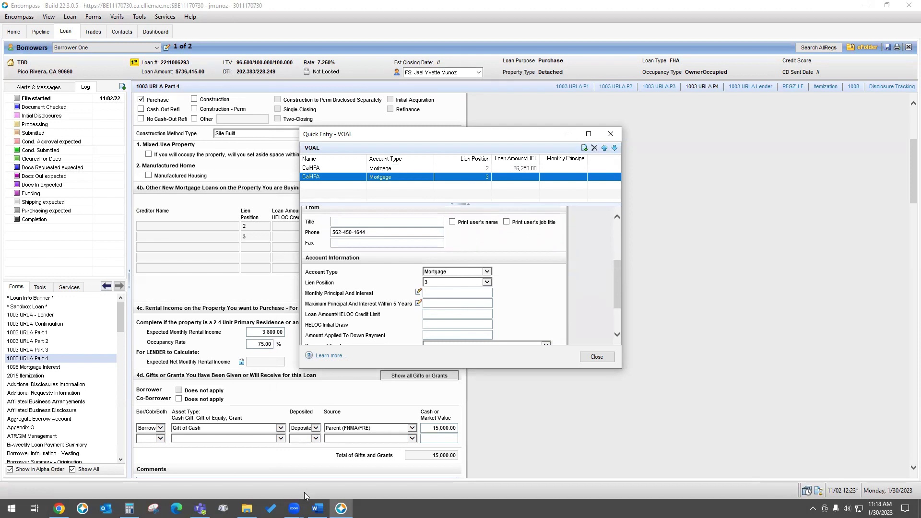
pyautogui.click(129, 508)
pyautogui.click(216, 320)
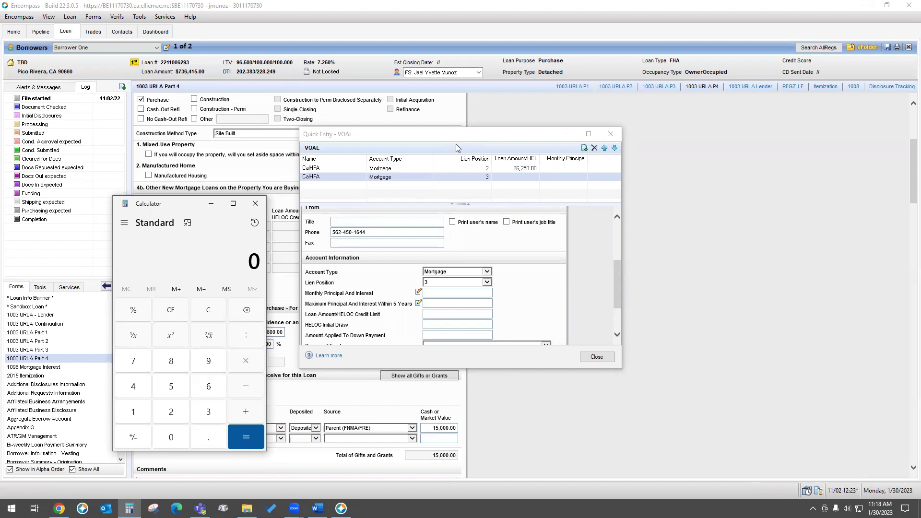
# Step: Compute 96.5% of 750,000 (723,750), then 2% of that, giving 14,475
pyautogui.write('7500000')
pyautogui.press('*')
pyautogui.write('96.5')
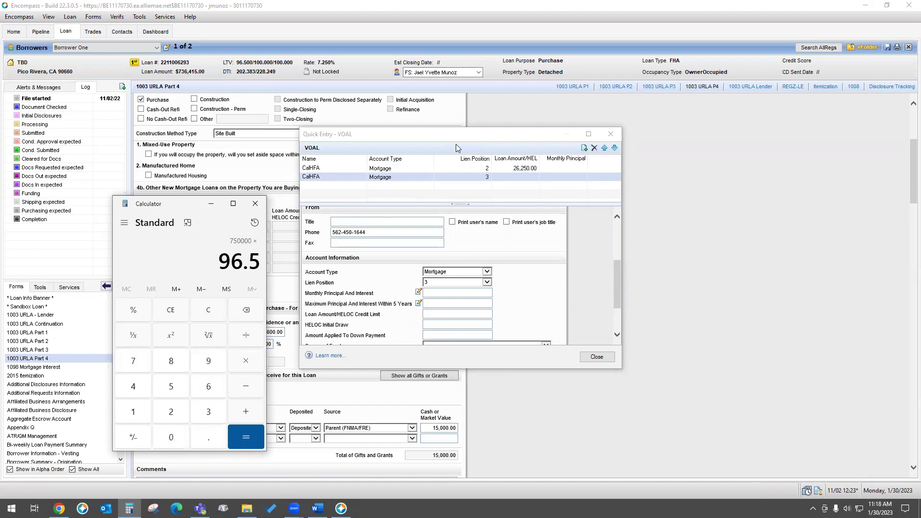
pyautogui.press('%')
pyautogui.press('Return')
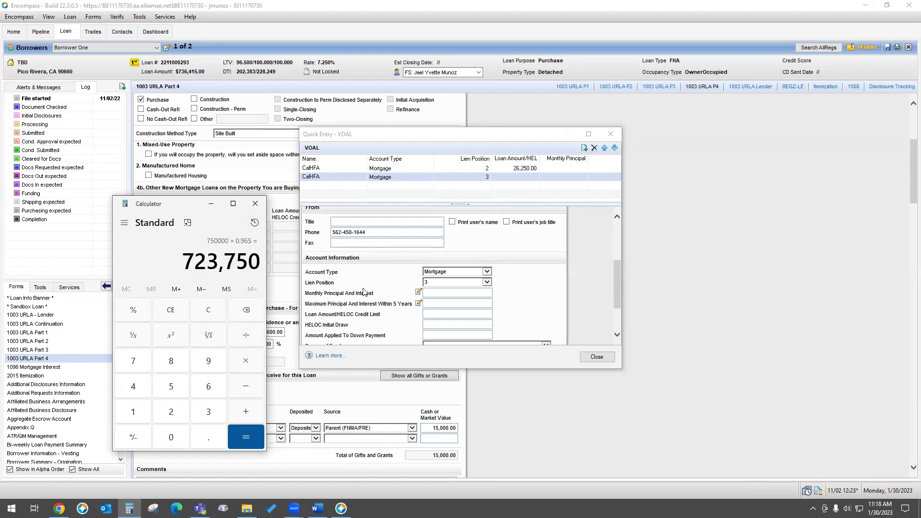
pyautogui.press('*')
pyautogui.write('2')
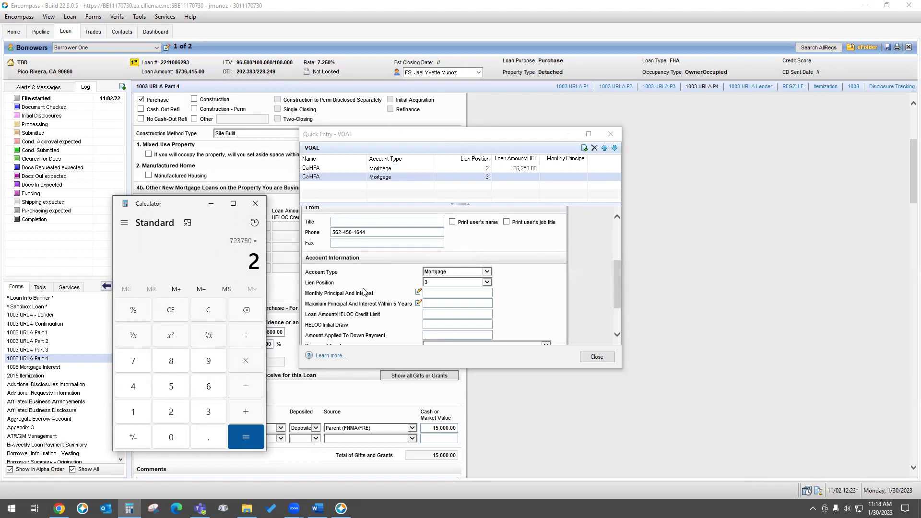
pyautogui.press('%')
pyautogui.press('Return')
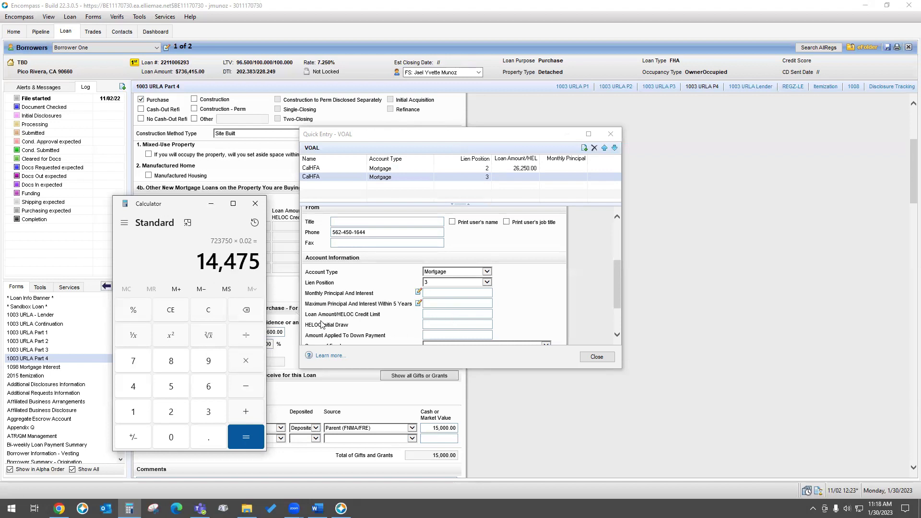
# Step: Give the lien-3 CalHFA loan a 14,475.00 loan amount and Federal Agency (FNMA/FRE) source of funds
pyautogui.click(467, 312)
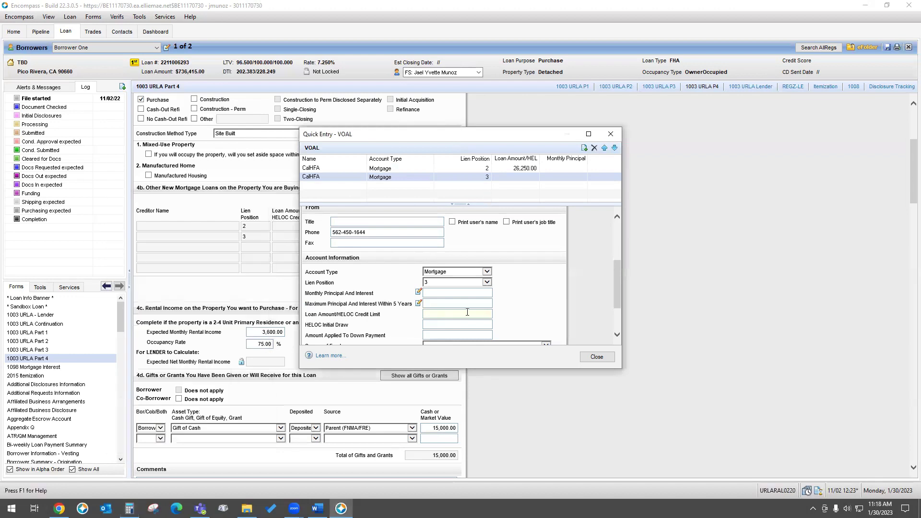
pyautogui.write('14475')
pyautogui.click(457, 335)
pyautogui.scroll(-1, 527, 303)
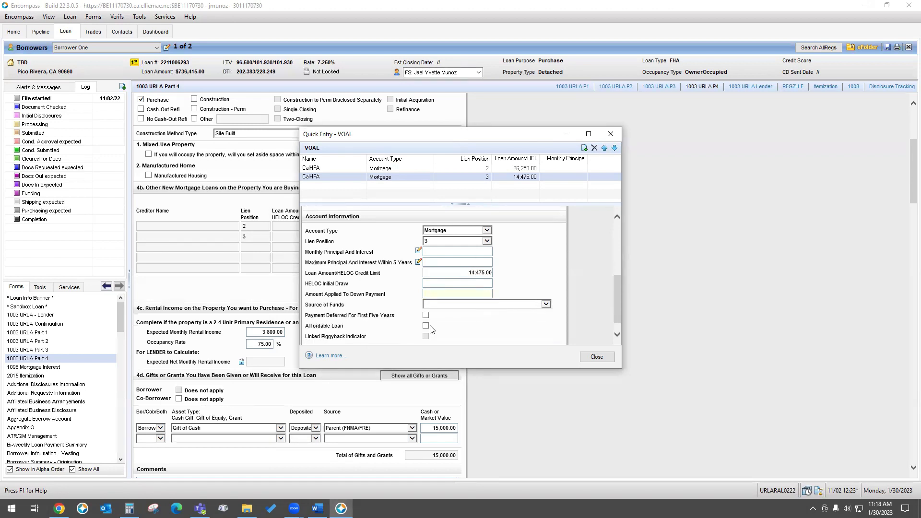
pyautogui.click(445, 306)
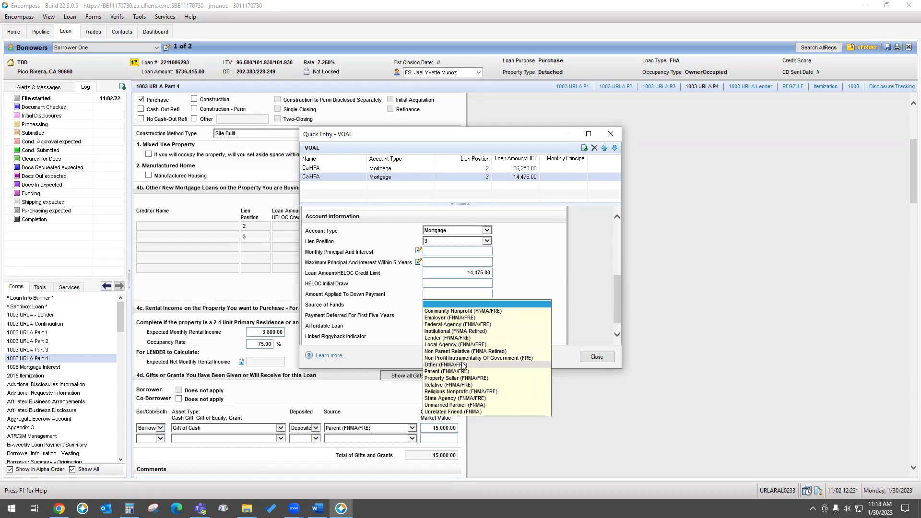
pyautogui.click(475, 325)
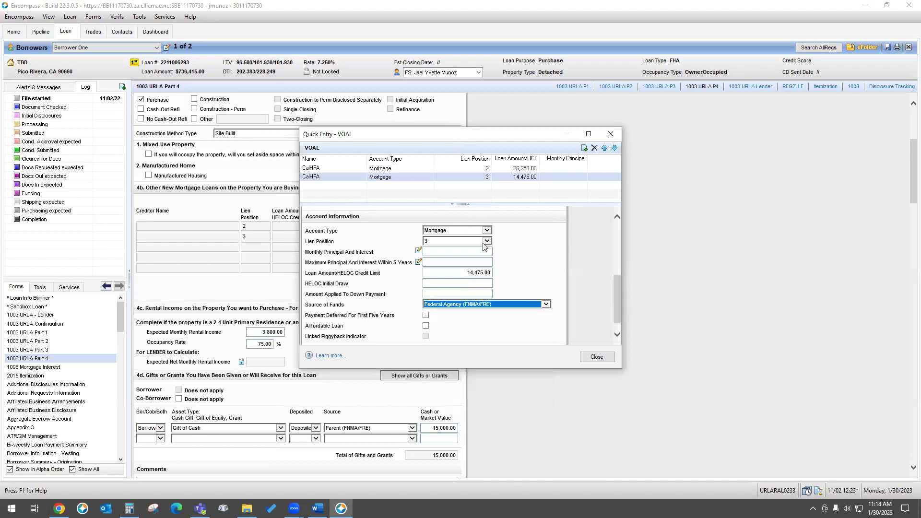
pyautogui.click(497, 309)
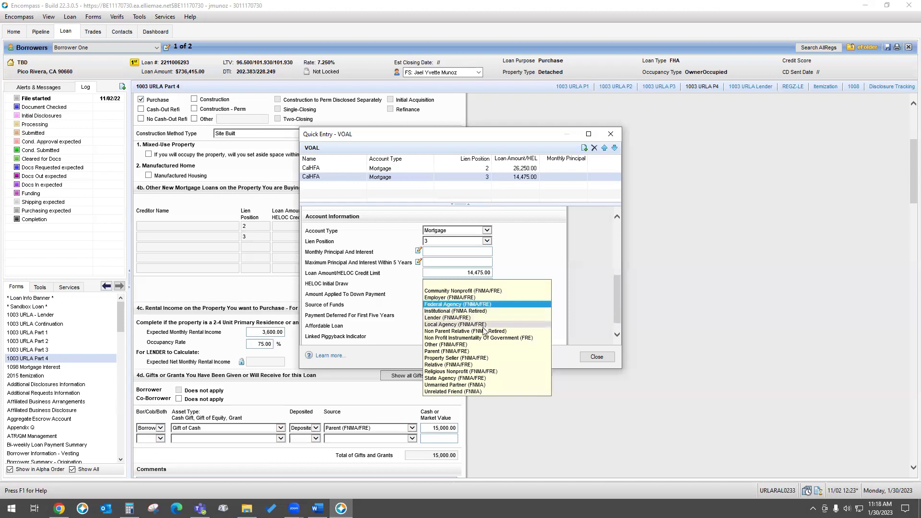
pyautogui.click(535, 263)
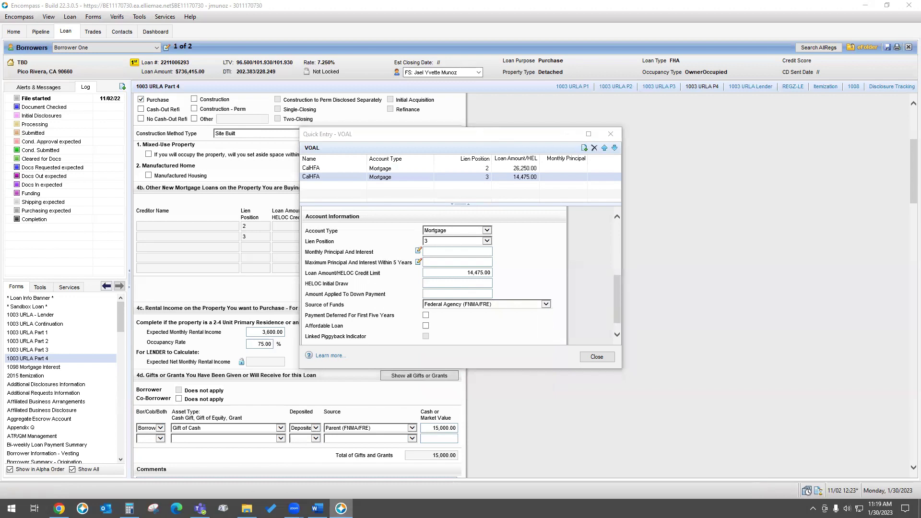
pyautogui.moveTo(342, 507)
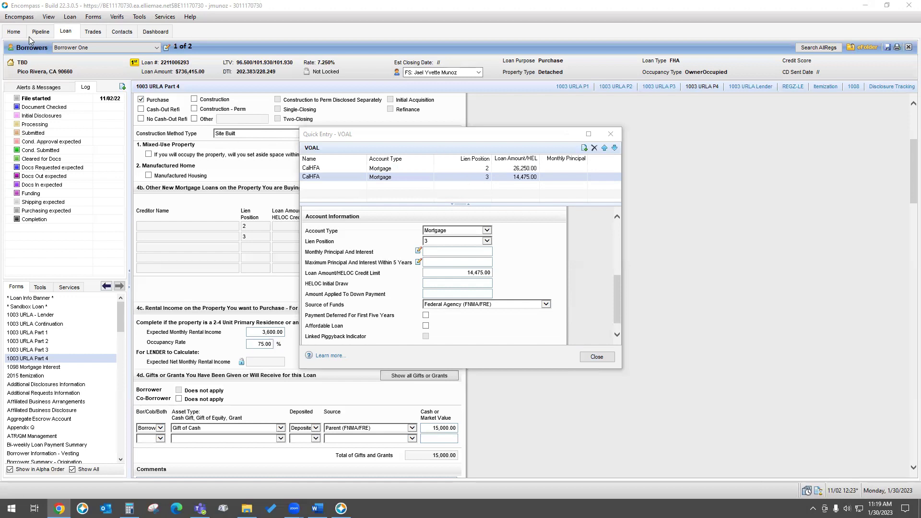
# Step: Review section 4b's two CalHFA loans totalling 40,725.00 beside the full VOAL additional loans list
pyautogui.click(596, 357)
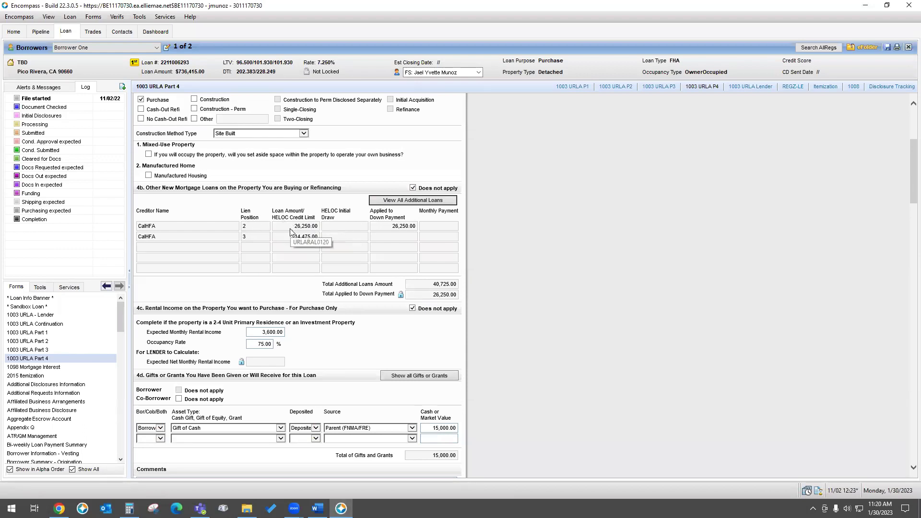
pyautogui.click(409, 202)
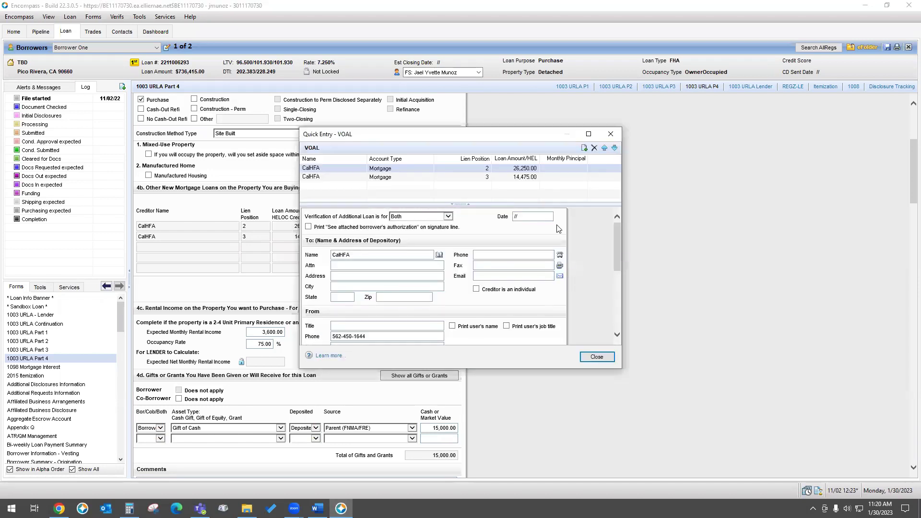
pyautogui.scroll(-3, 564, 287)
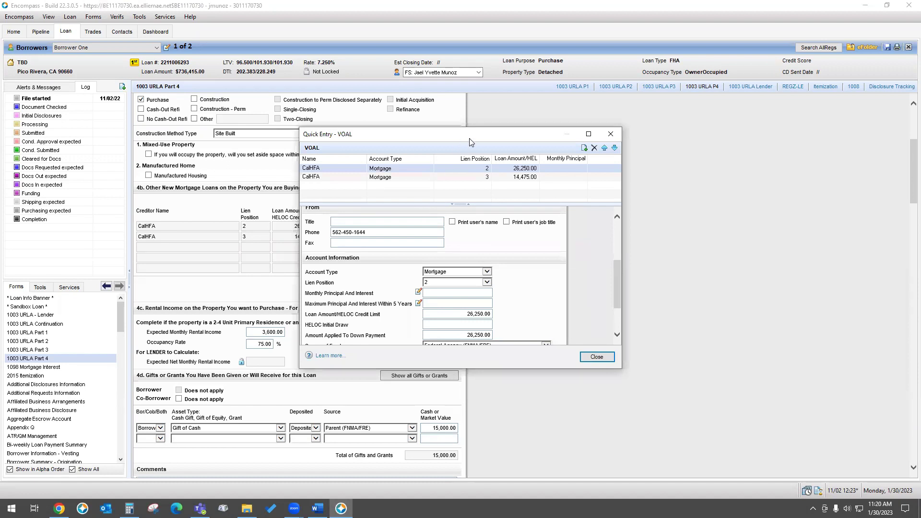
pyautogui.moveTo(469, 138); pyautogui.dragTo(639, 147)
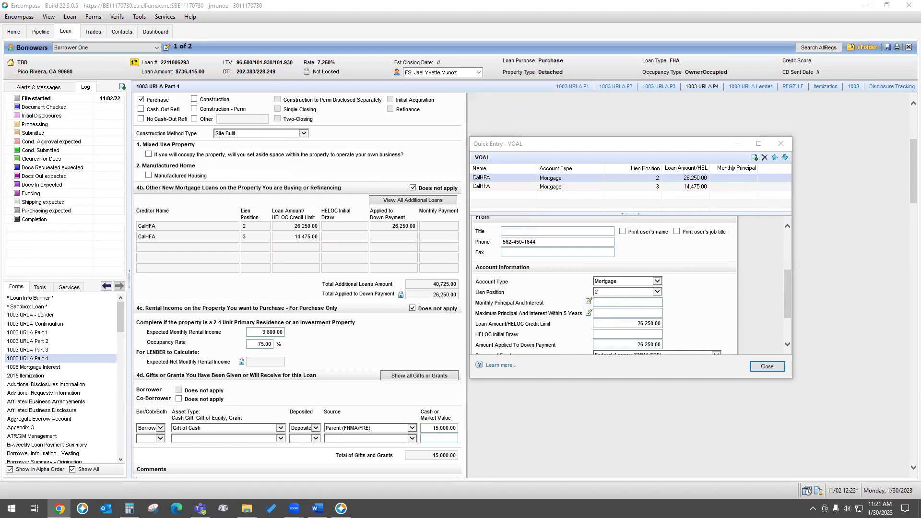
pyautogui.click(717, 187)
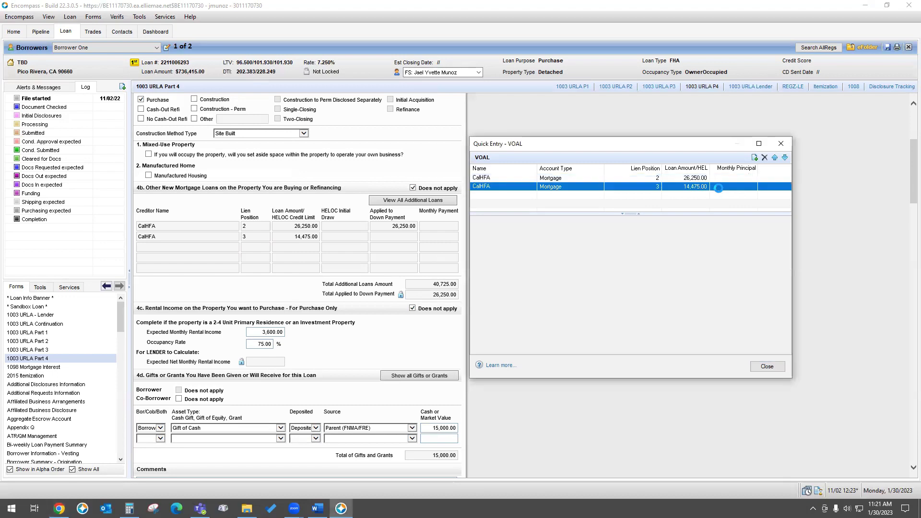
pyautogui.click(764, 158)
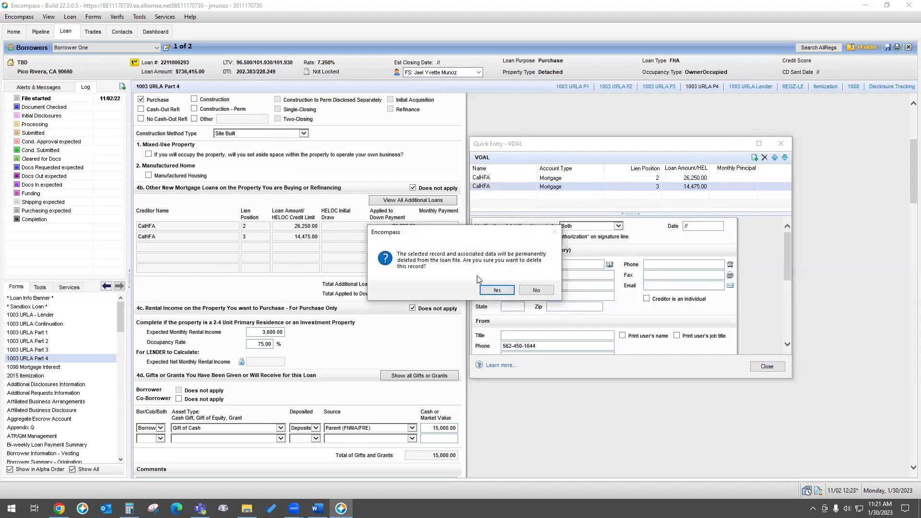
pyautogui.click(536, 289)
pyautogui.click(691, 187)
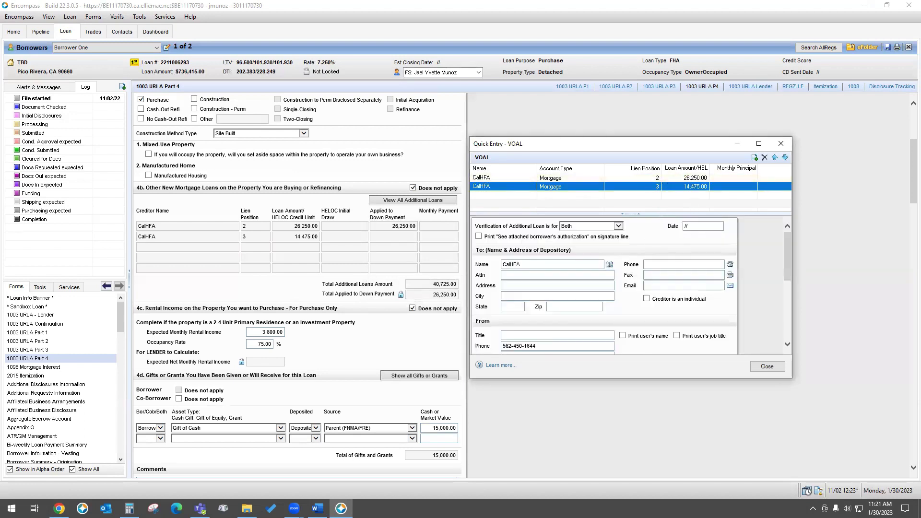
pyautogui.scroll(-3, 743, 289)
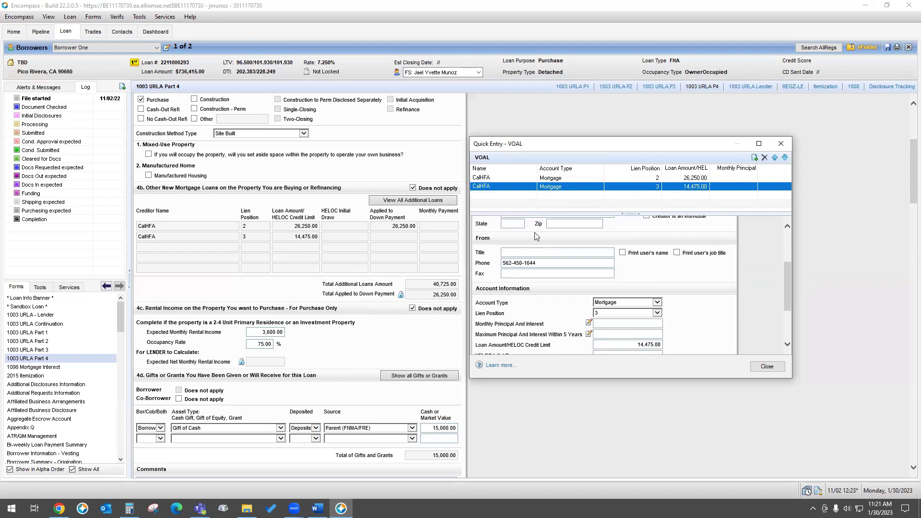
pyautogui.scroll(-2, 700, 292)
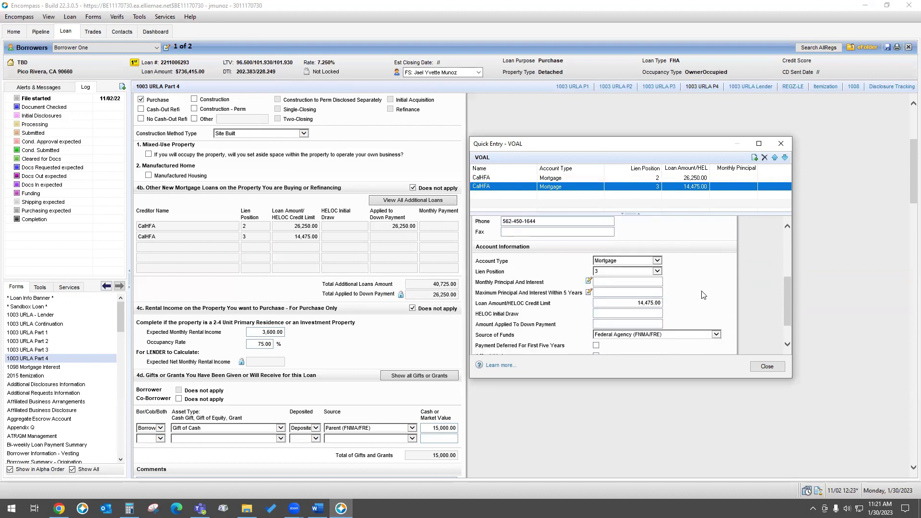
pyautogui.click(680, 181)
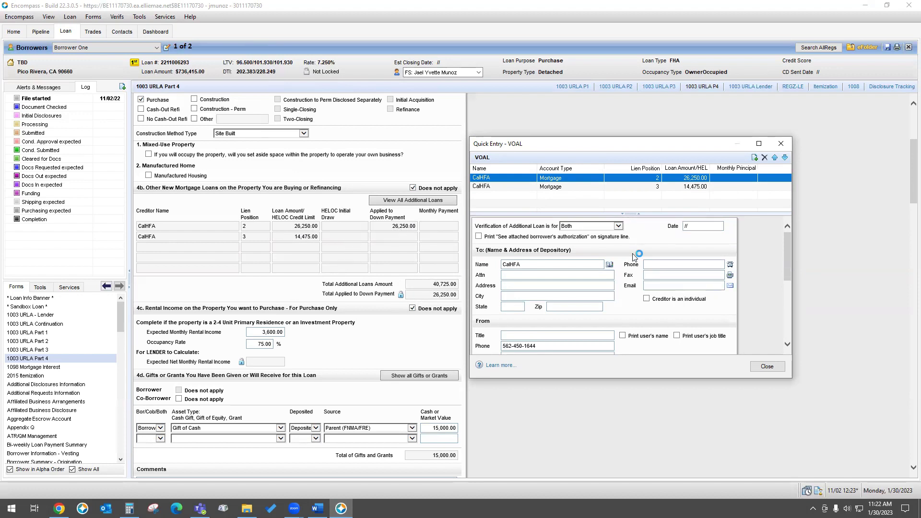
pyautogui.scroll(-3, 780, 295)
pyautogui.click(614, 304)
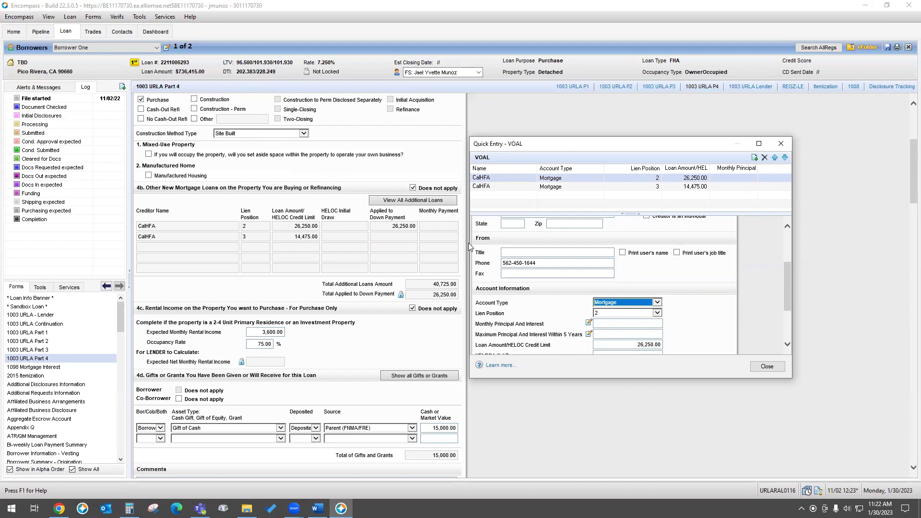
pyautogui.click(129, 508)
pyautogui.click(263, 198)
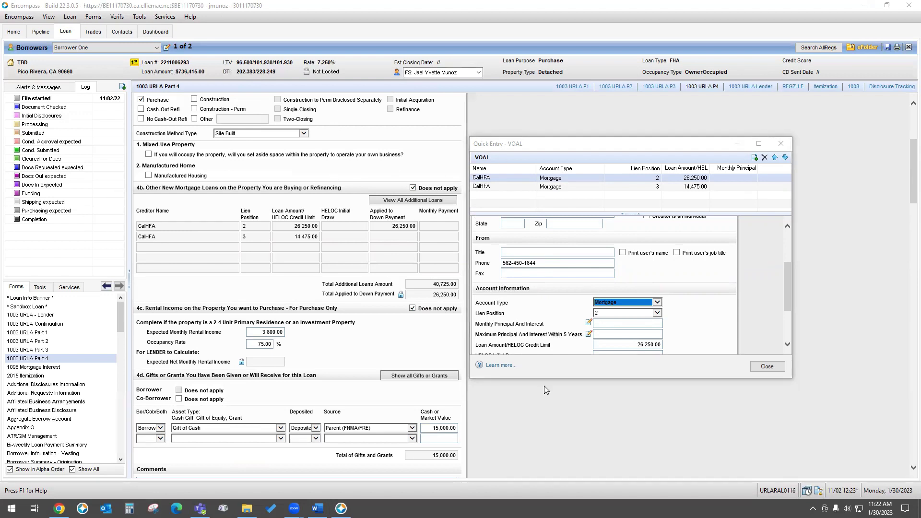
# Step: Check the Account Information of the lien-3 and lien-2 CalHFA loans, then close VOAL Quick Entry
pyautogui.click(634, 190)
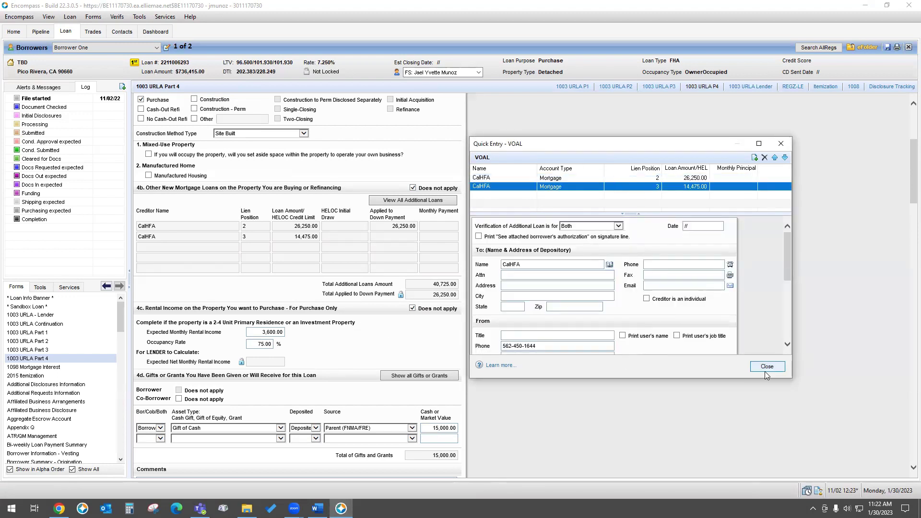
pyautogui.click(766, 373)
pyautogui.scroll(-3, 773, 276)
pyautogui.scroll(-3, 773, 277)
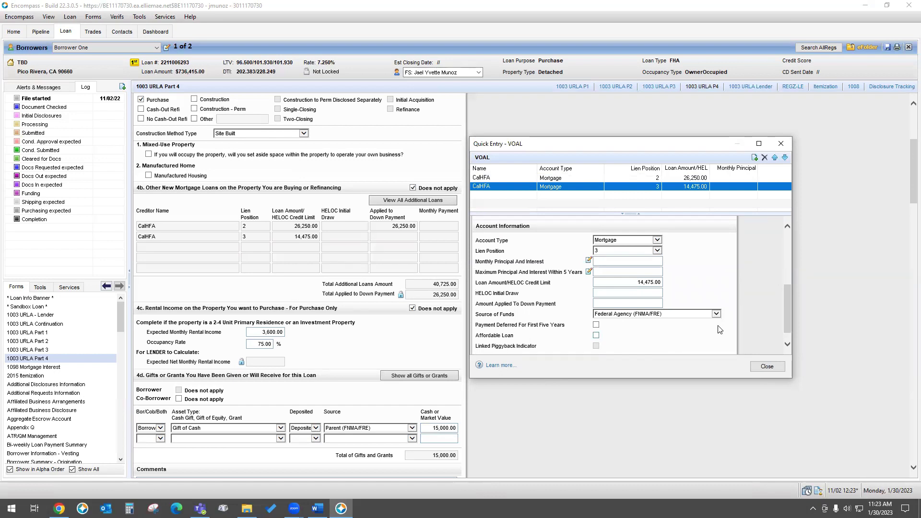
pyautogui.click(685, 178)
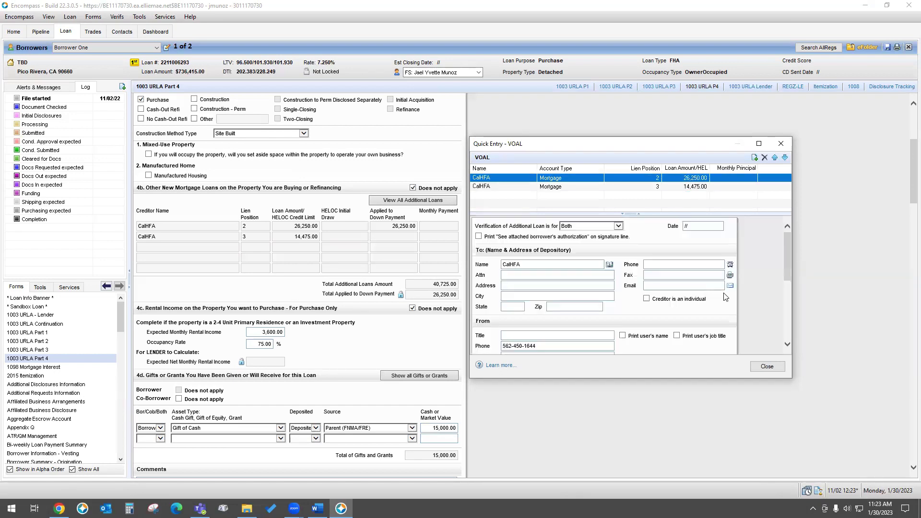
pyautogui.scroll(-10, 761, 306)
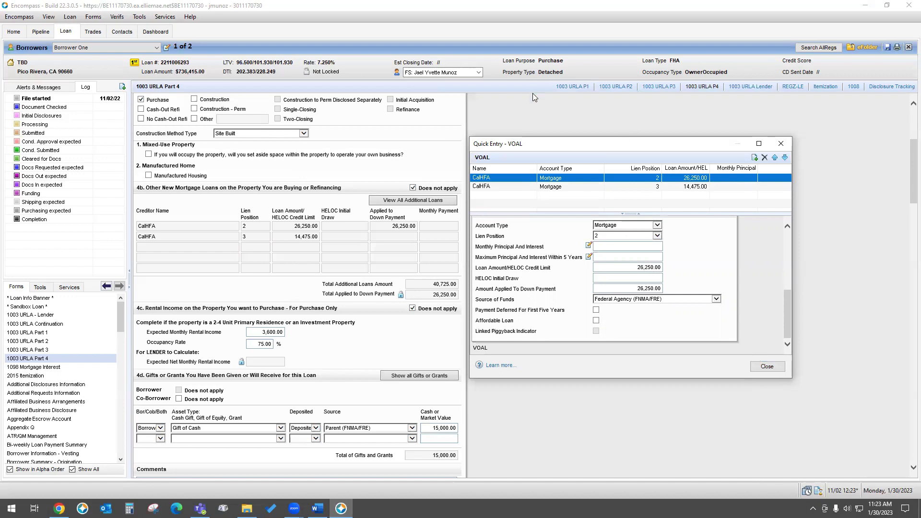
pyautogui.click(767, 367)
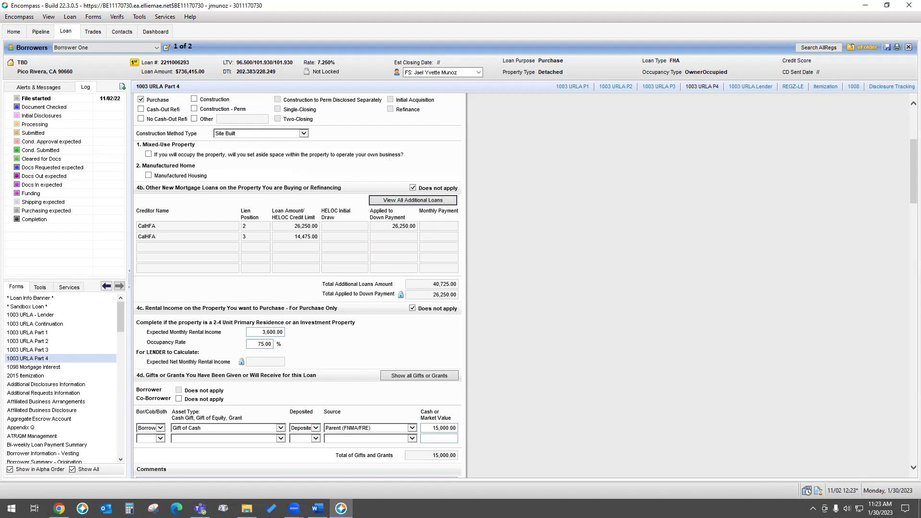
# Step: Switch from Encompass to the Chrome window with Alt+Tab
pyautogui.hotkey('alt', 'Tab')
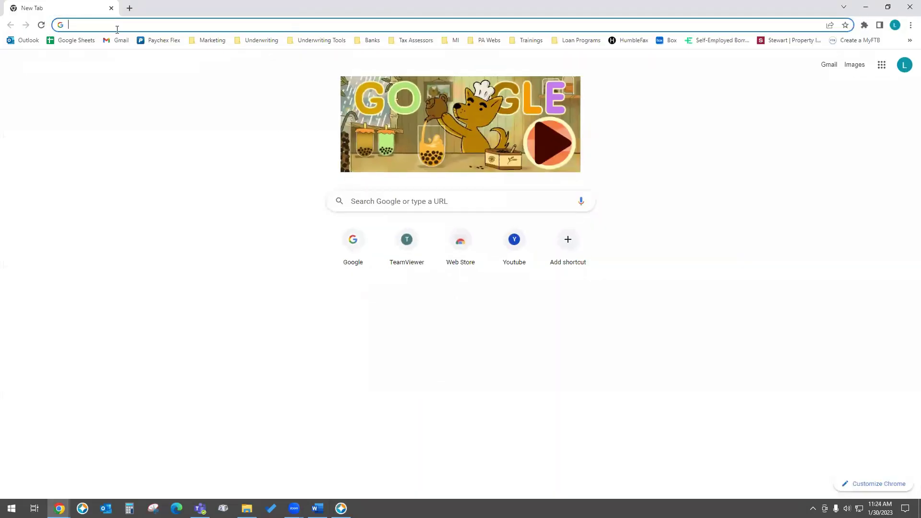
# Step: Open the iCore Lending Inc YouTube Videos page from the Marketing bookmarks and browse its uploads
pyautogui.click(117, 28)
pyautogui.click(7, 160)
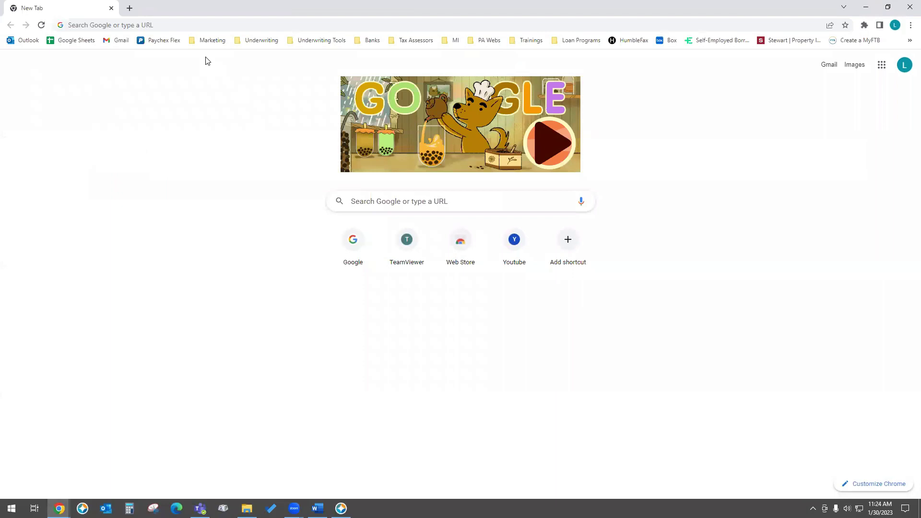
pyautogui.click(211, 40)
pyautogui.click(225, 198)
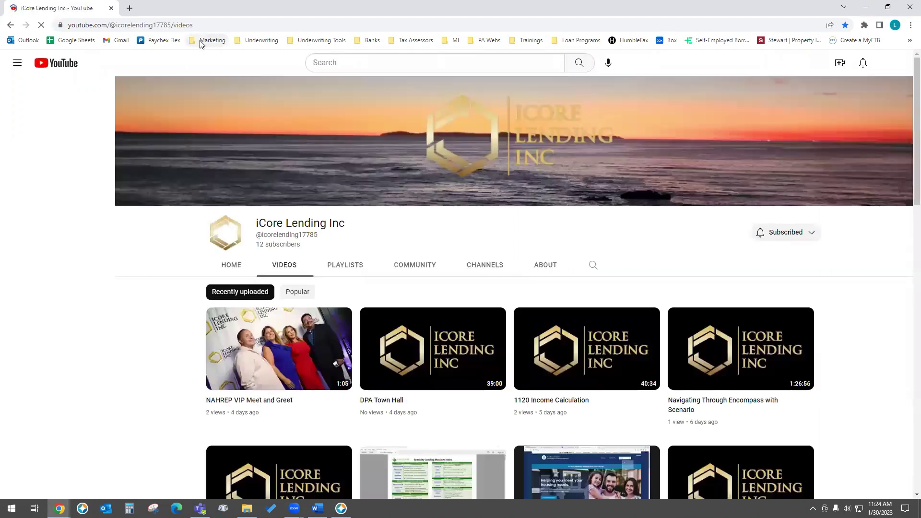
pyautogui.scroll(-3, 449, 196)
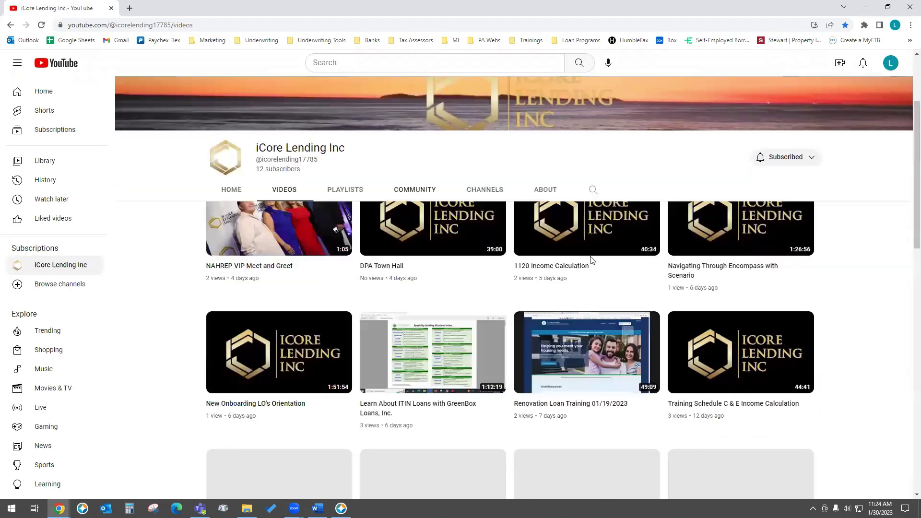
pyautogui.scroll(-6, 449, 197)
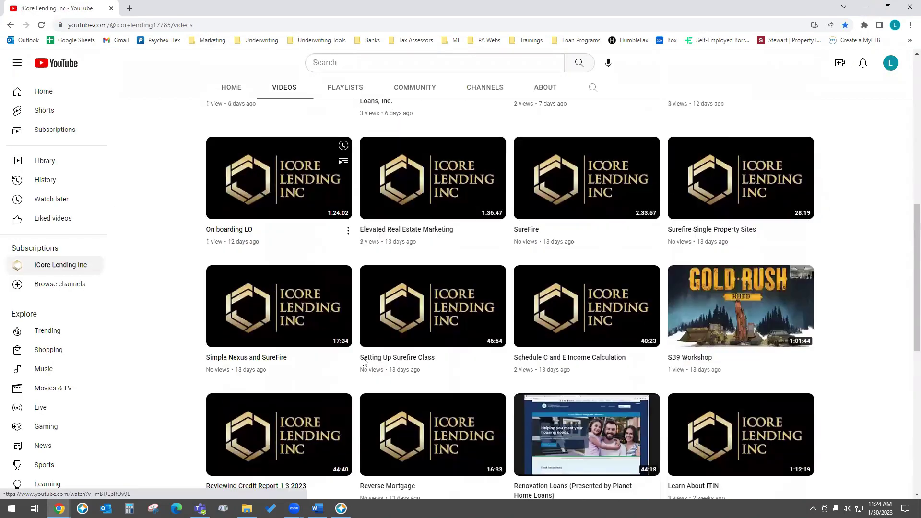
pyautogui.scroll(8, 326, 240)
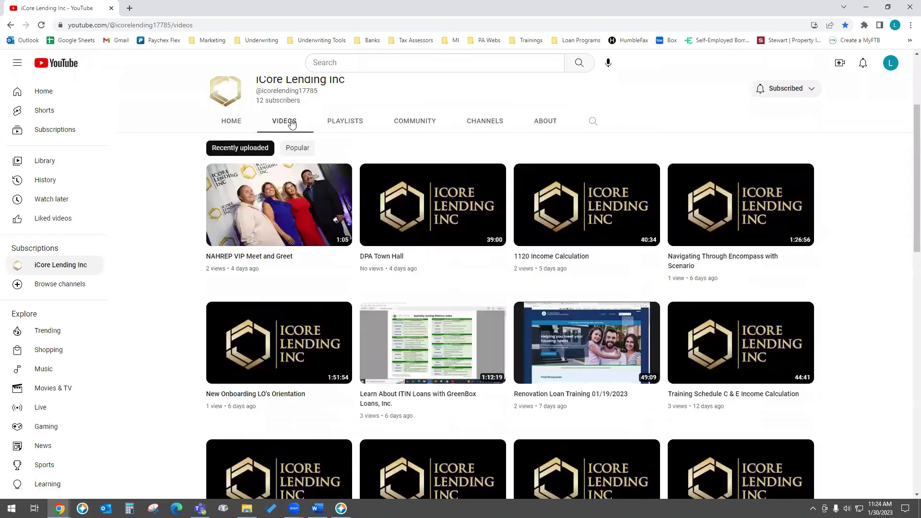
pyautogui.scroll(3, 645, 261)
pyautogui.scroll(-6, 594, 327)
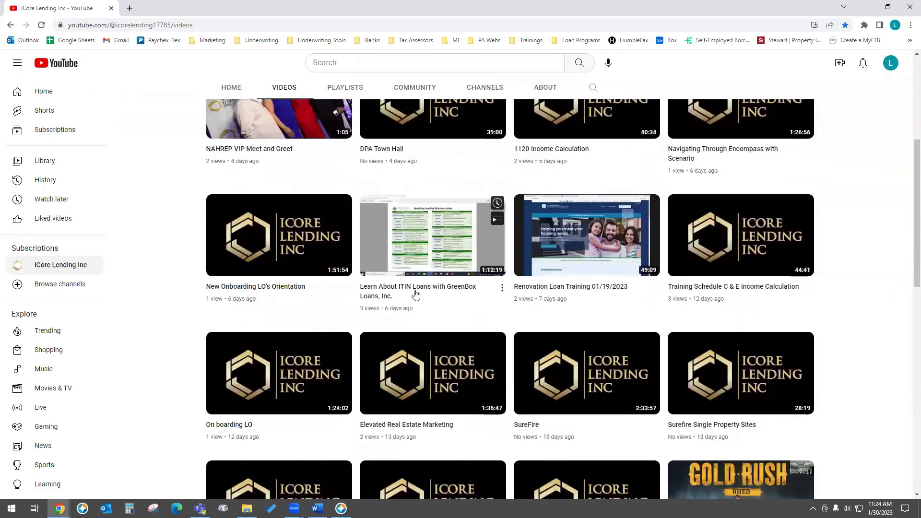
pyautogui.scroll(-8, 417, 291)
pyautogui.scroll(8, 399, 297)
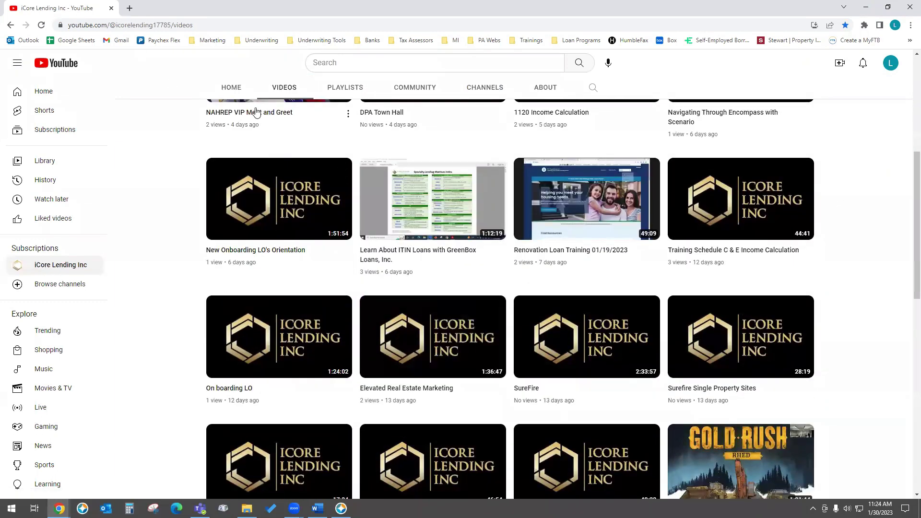
pyautogui.scroll(3, 354, 216)
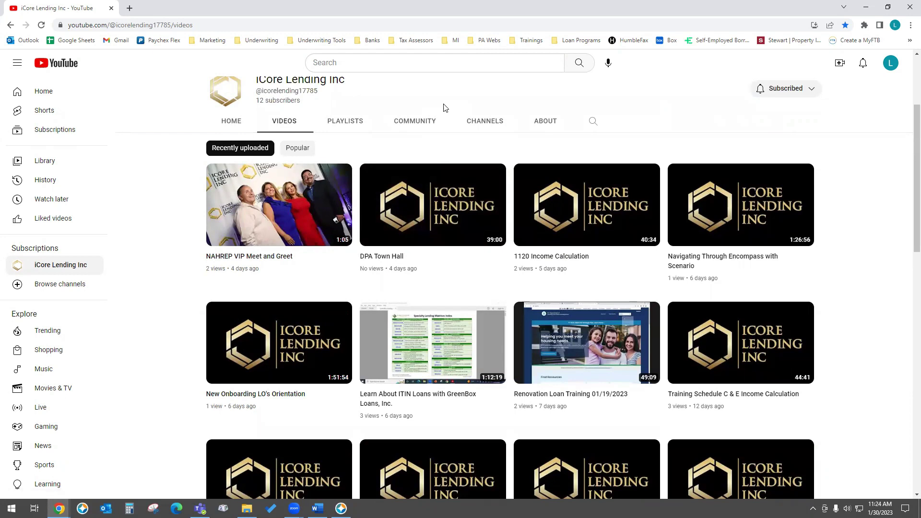
pyautogui.click(866, 9)
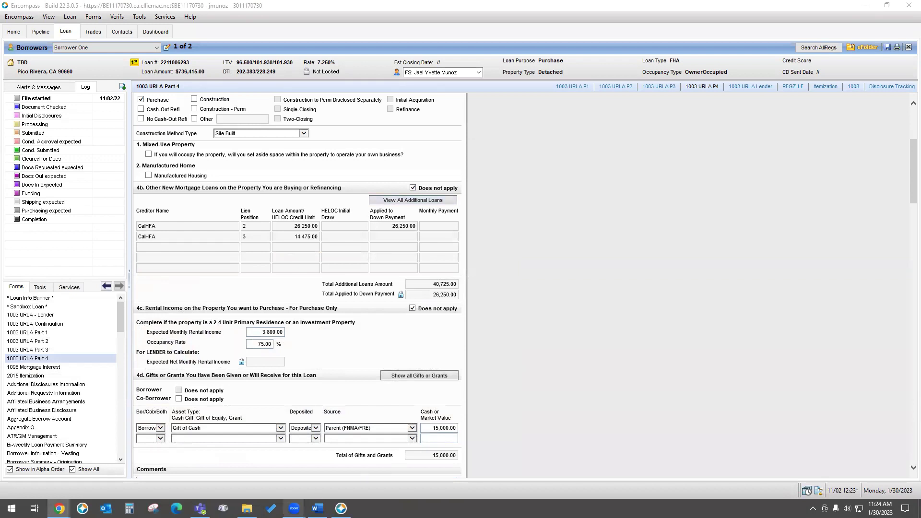
pyautogui.moveTo(59, 508)
pyautogui.click(154, 460)
pyautogui.scroll(2, 469, 321)
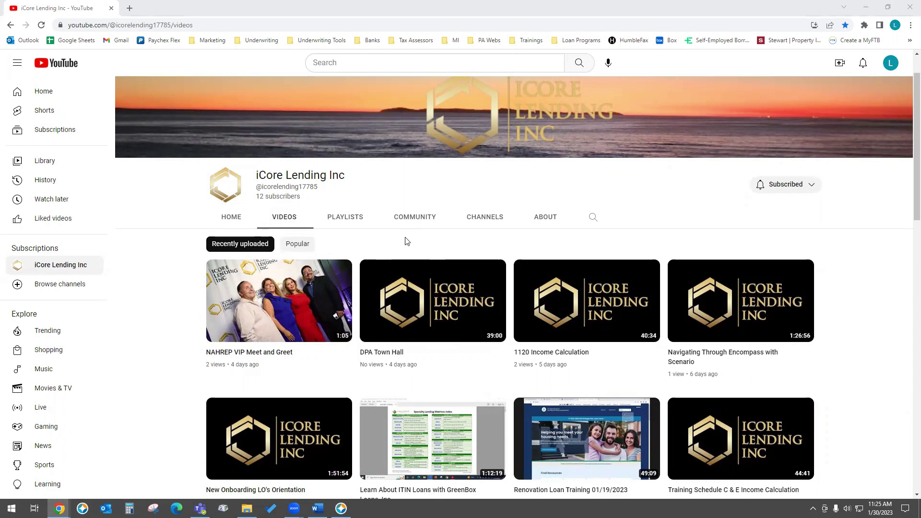
# Step: Minimize Chrome and bring up the Encompass Pipeline listing the ten loans
pyautogui.moveTo(408, 302)
pyautogui.click(866, 7)
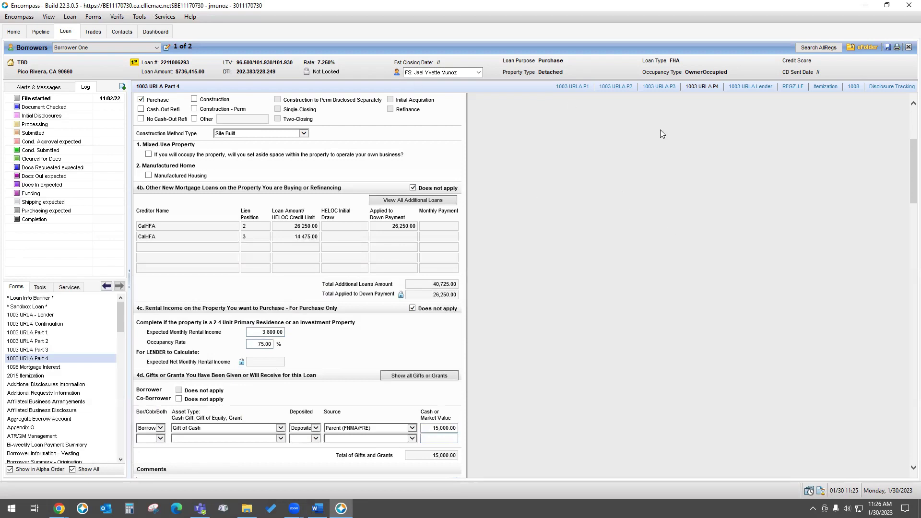
pyautogui.click(41, 32)
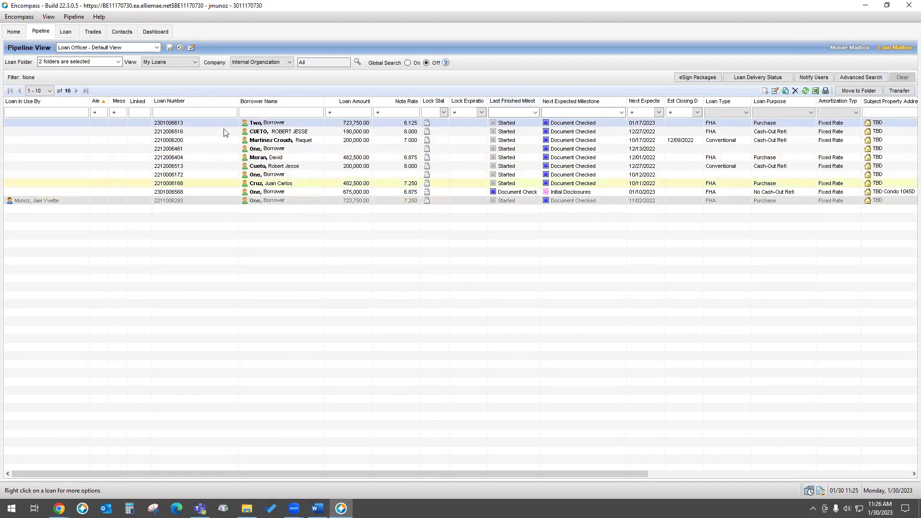
# Step: Return to the open loan on its 1003 URLA Part 4 form
pyautogui.click(67, 32)
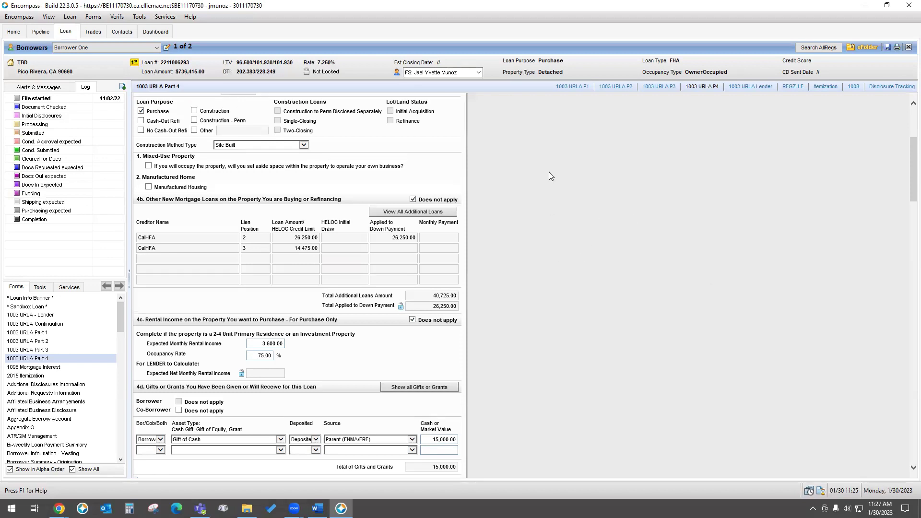
pyautogui.scroll(3, 576, 225)
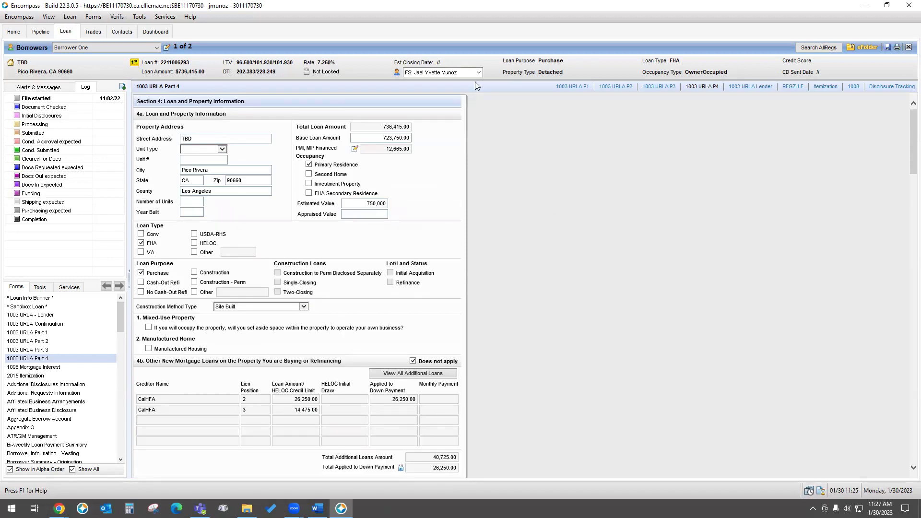